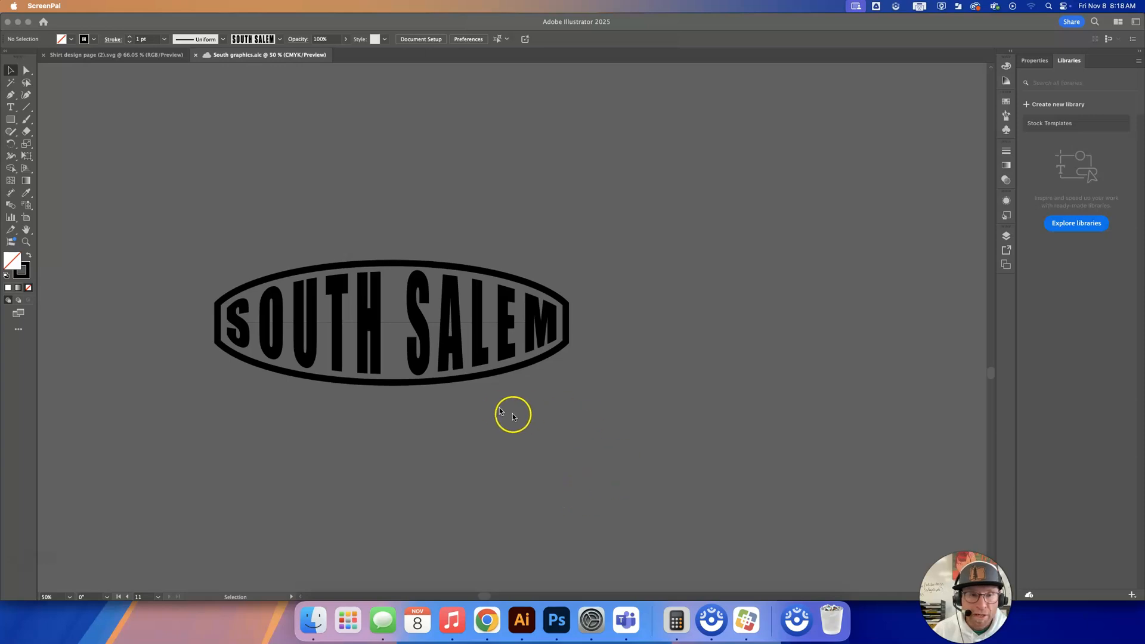
scroll(518, 418, "left", 5)
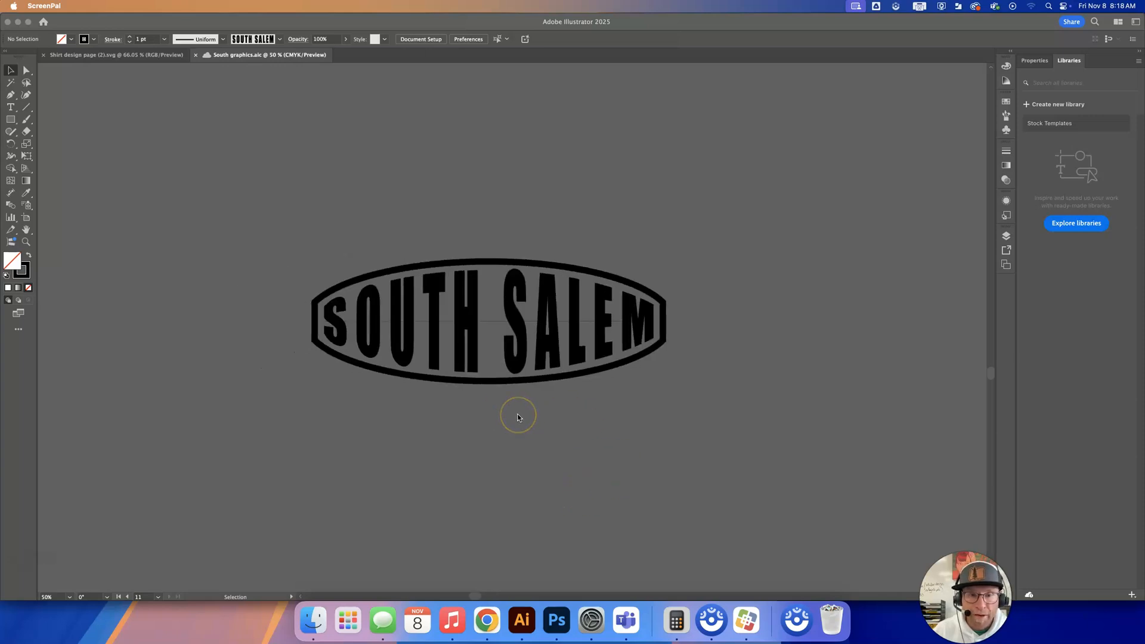
scroll(465, 313, "left", 1)
left_click(465, 313)
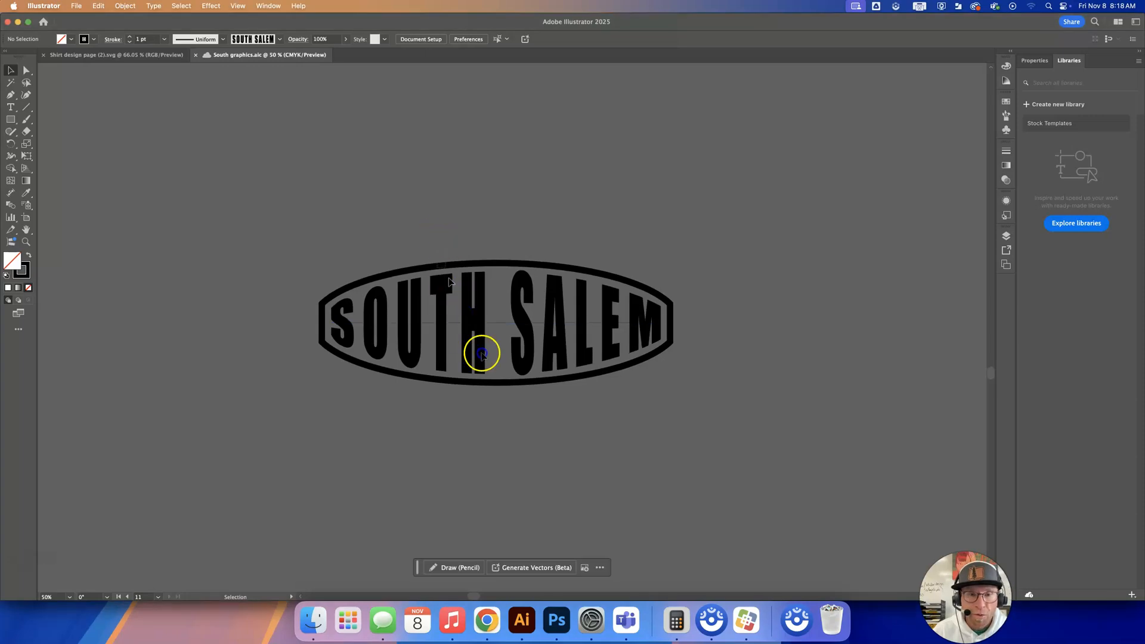
left_click(481, 353)
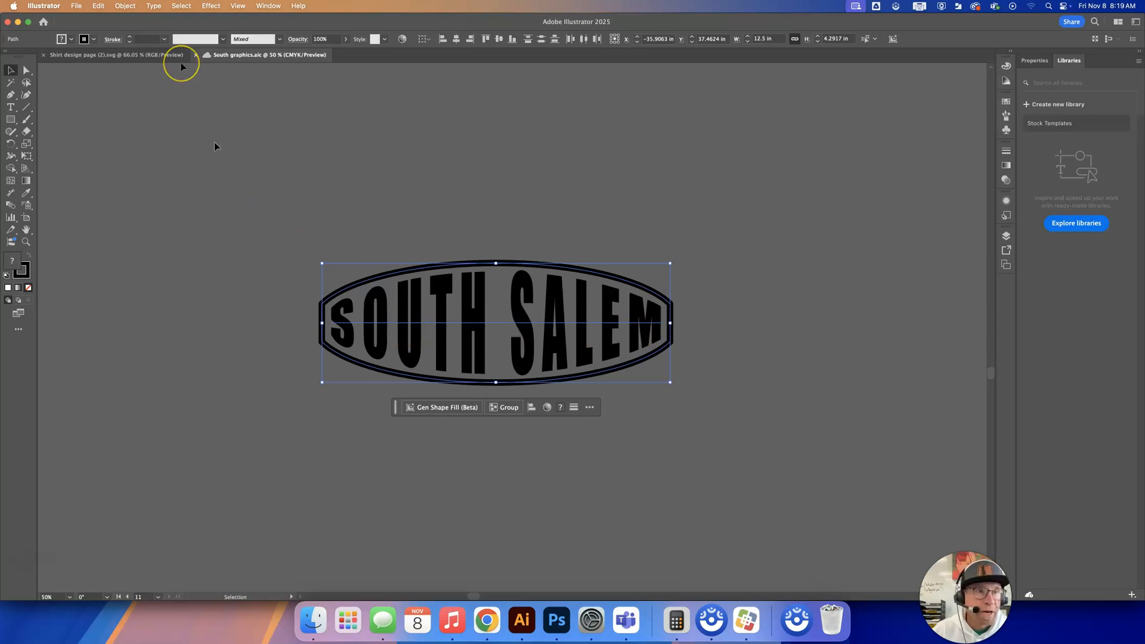
left_click(152, 7)
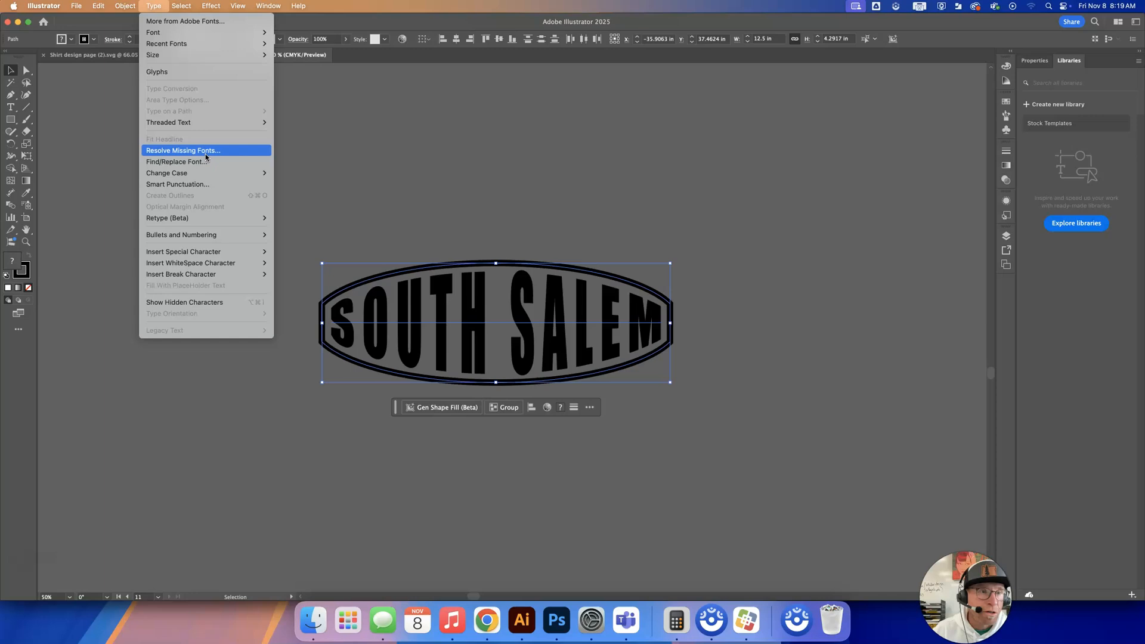
left_click(455, 228)
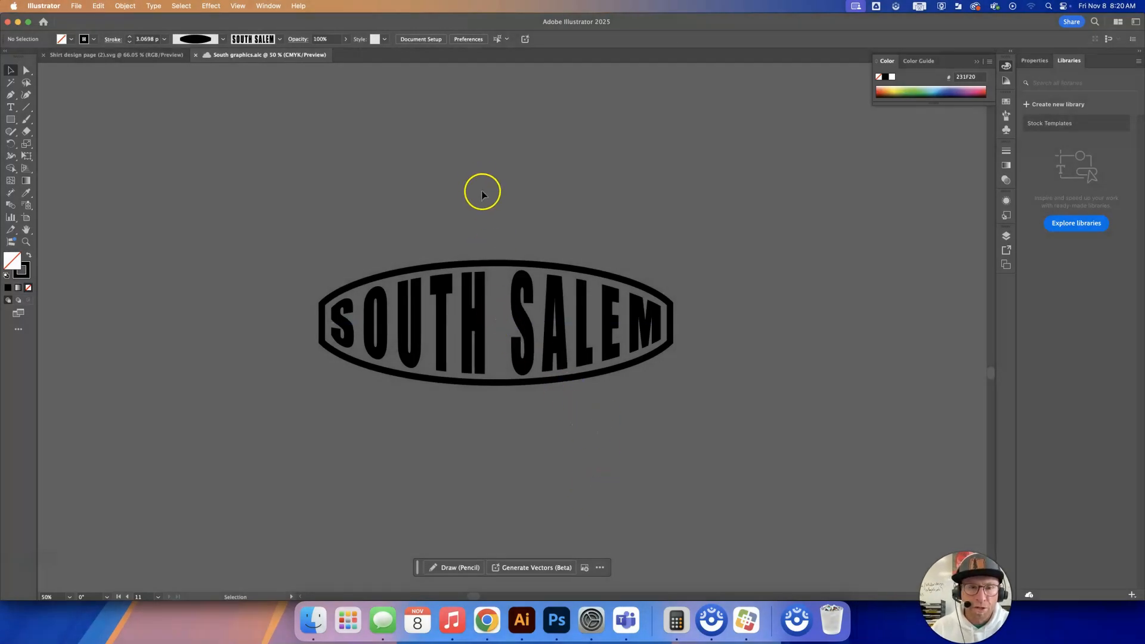
Expand the appearance of the SOUTH SALEM lettering and oval frame, and expand their fill and stroke into shapes.
left_click(504, 350)
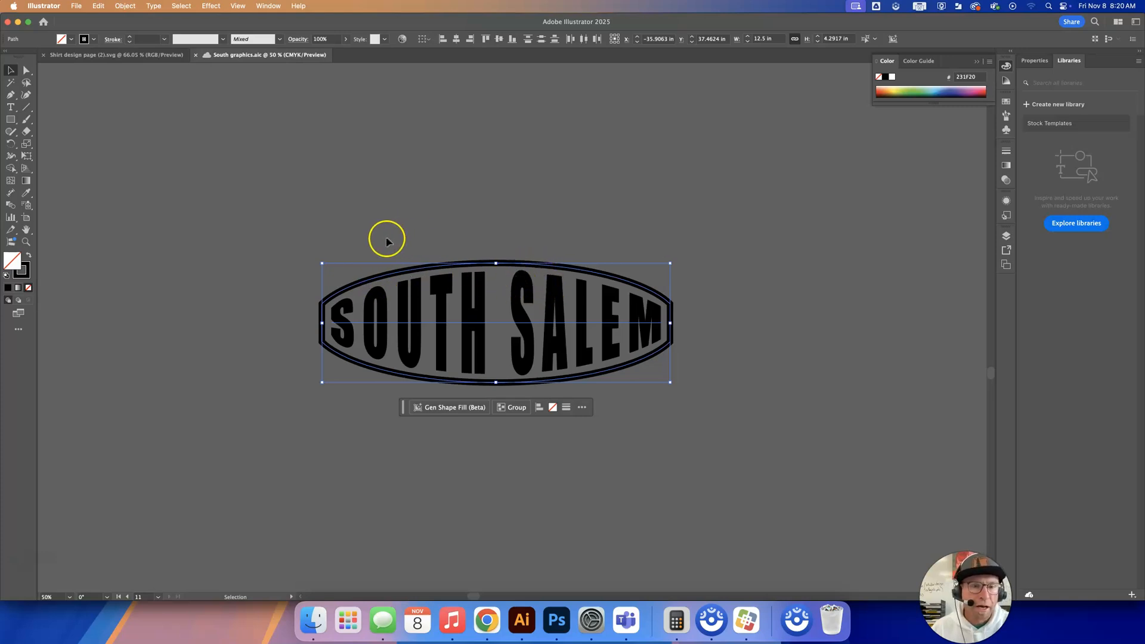
left_click(126, 7)
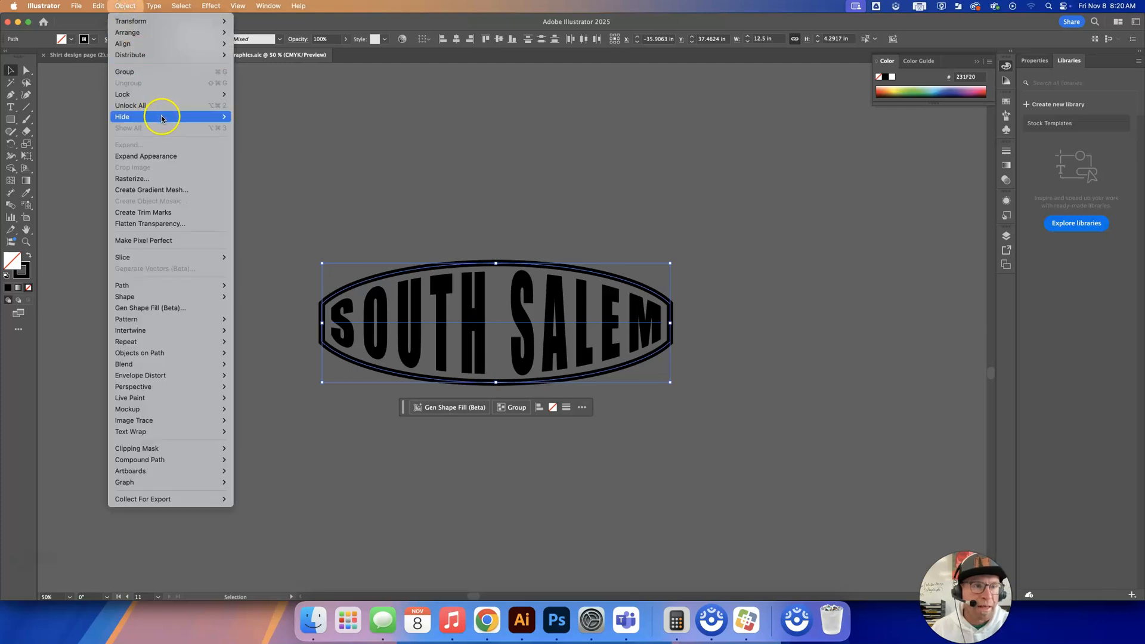
left_click(168, 156)
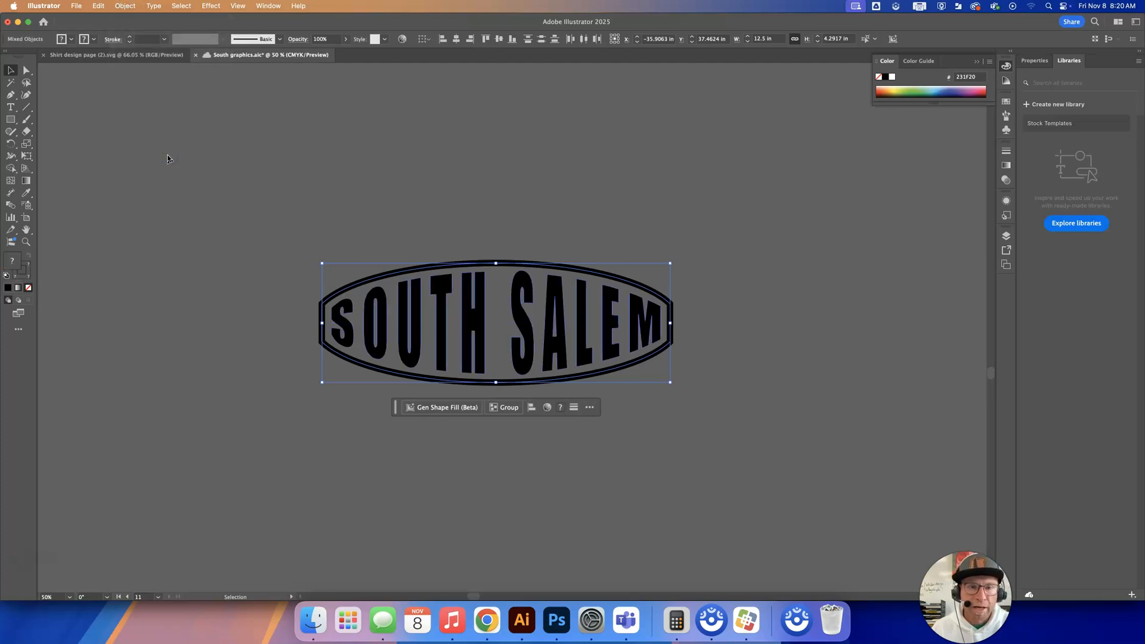
left_click(120, 7)
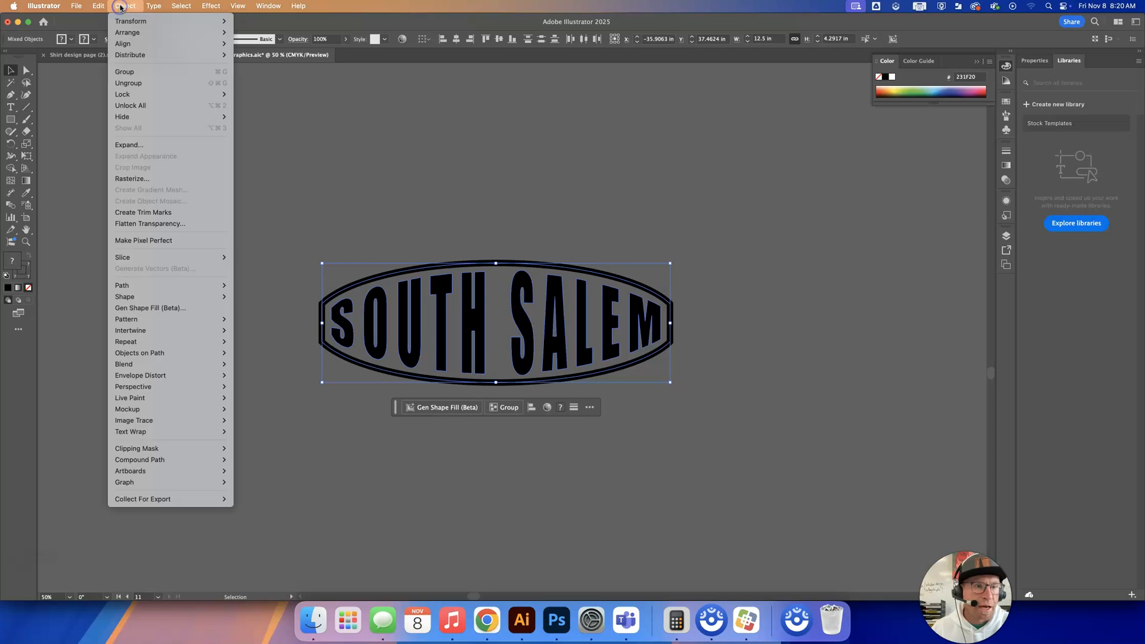
left_click(169, 145)
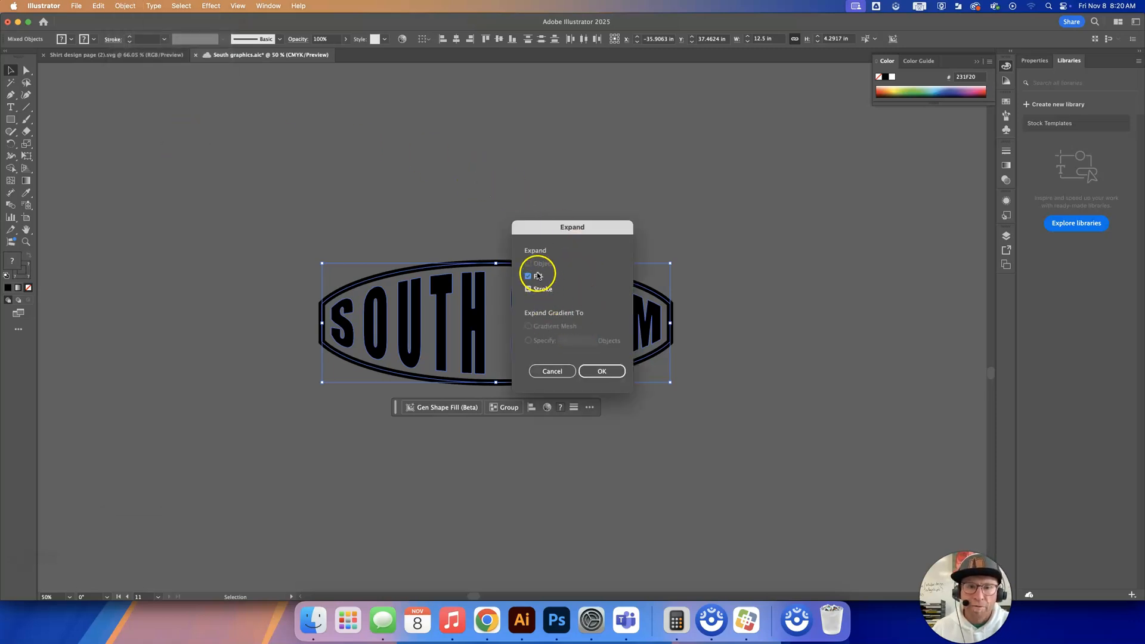
left_click(604, 371)
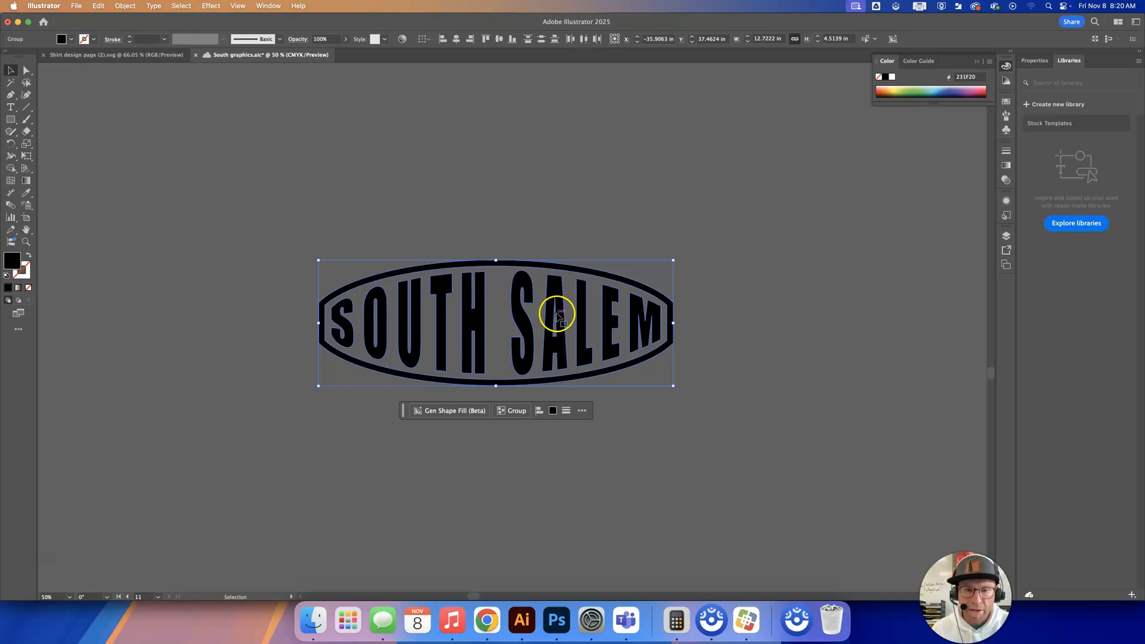
Check the paths of the expanded lettering and frame in outline view.
key("super+y")
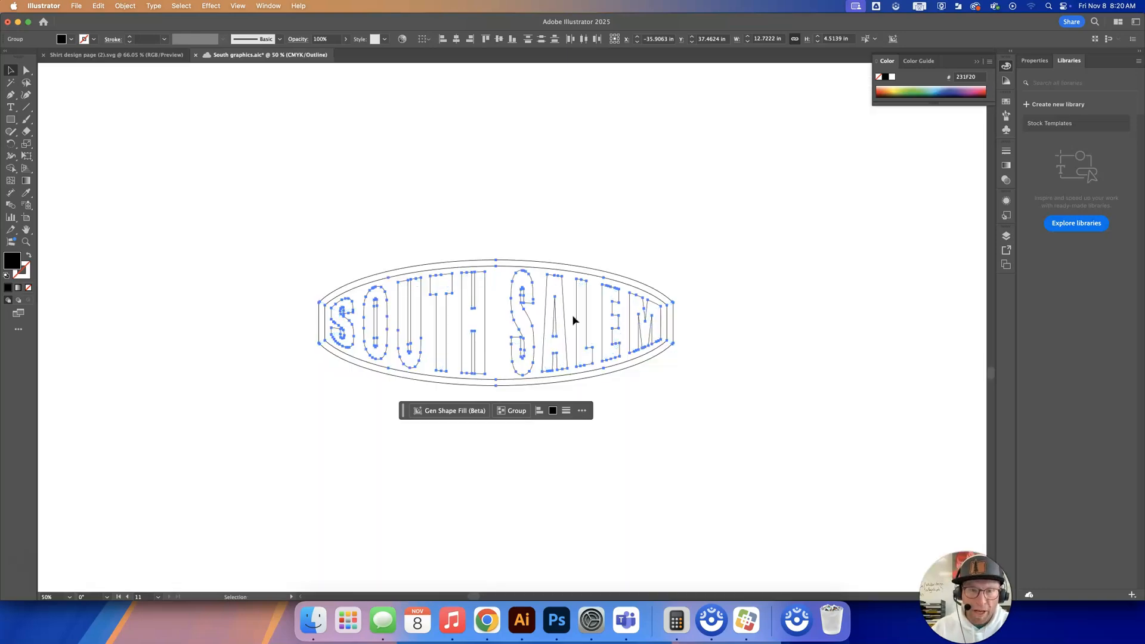
left_click(731, 258)
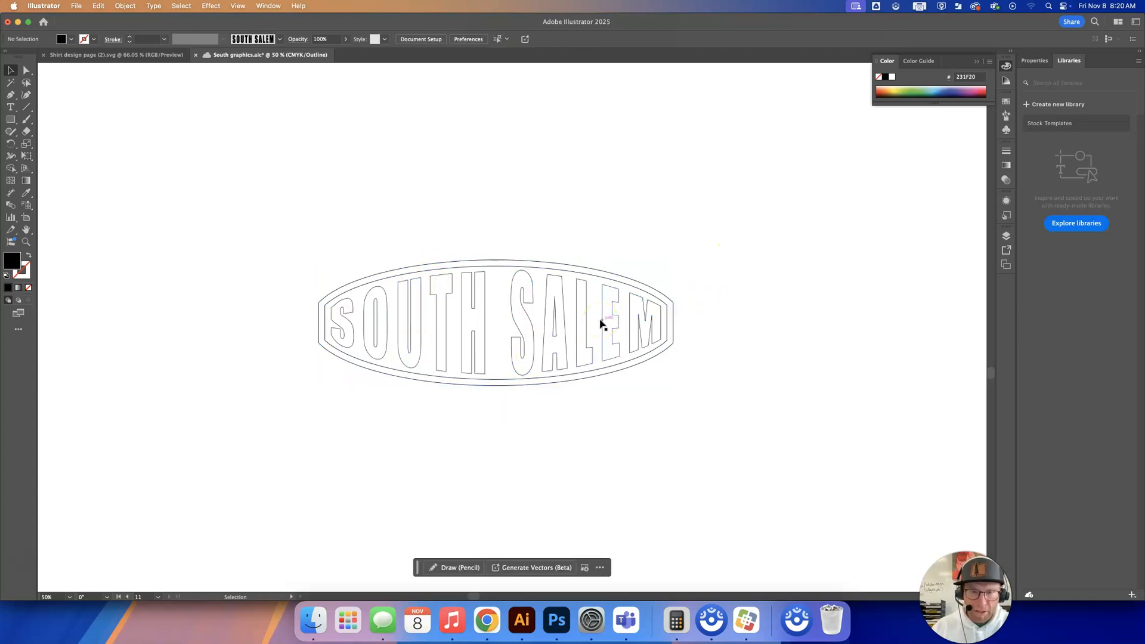
key("super+y")
Offset the oval frame's path by 0.375 in with miter joins.
left_click(501, 260)
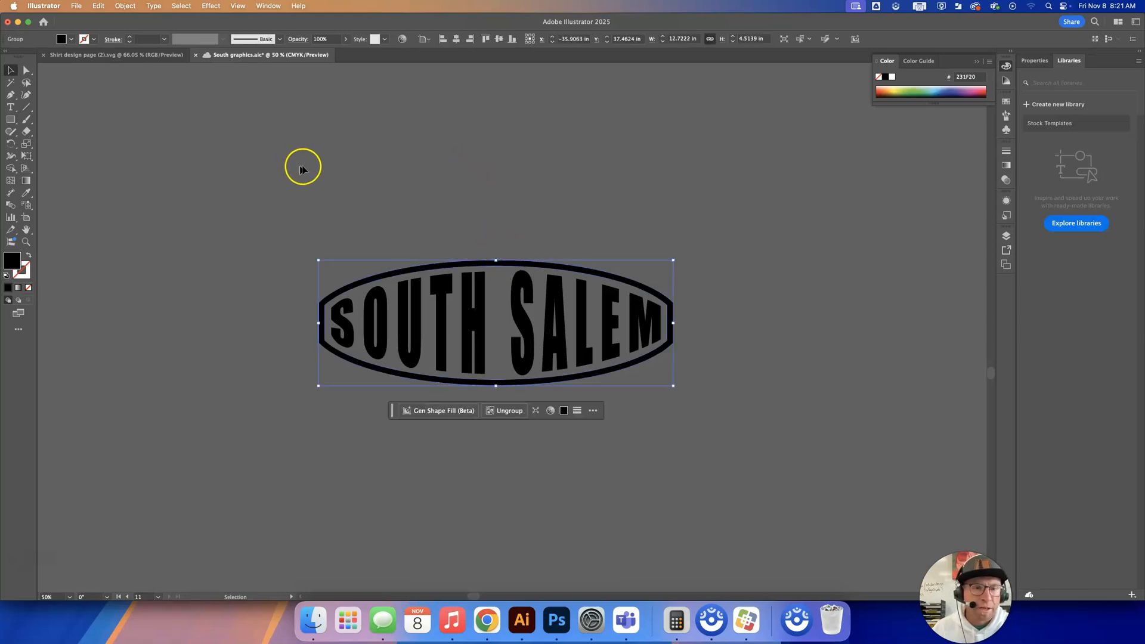
left_click(127, 5)
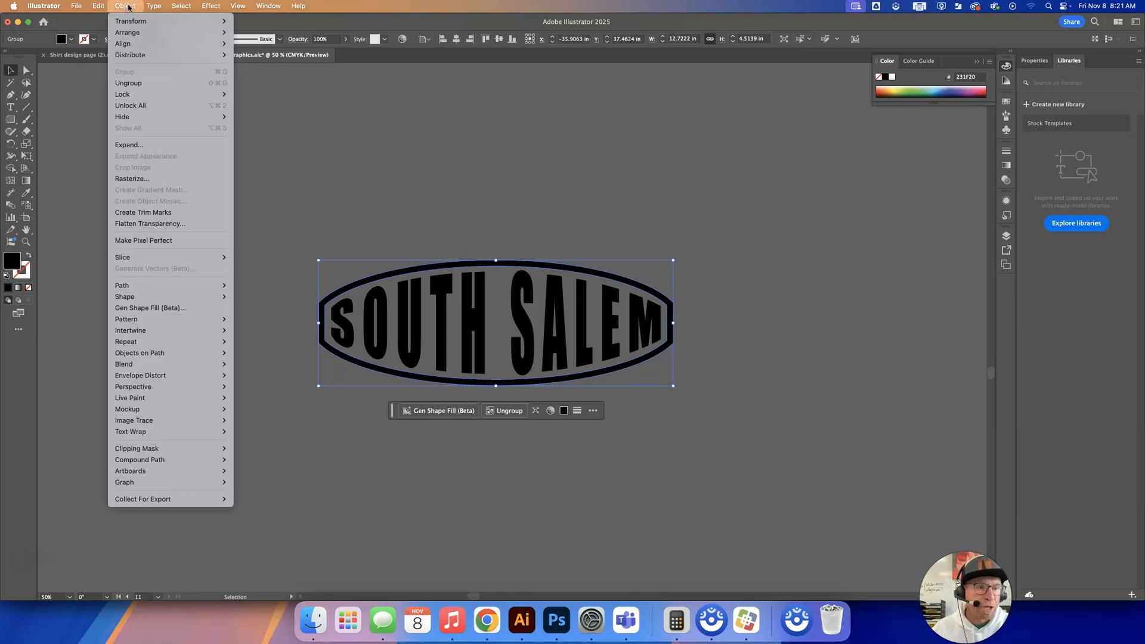
mouse_move(184, 286)
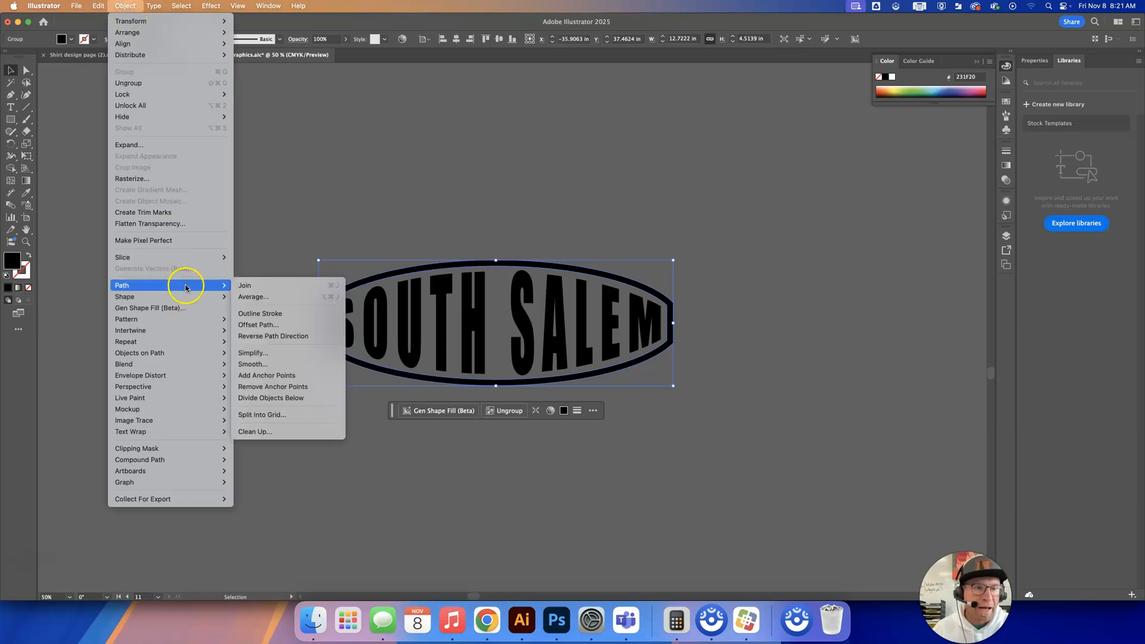
left_click(279, 326)
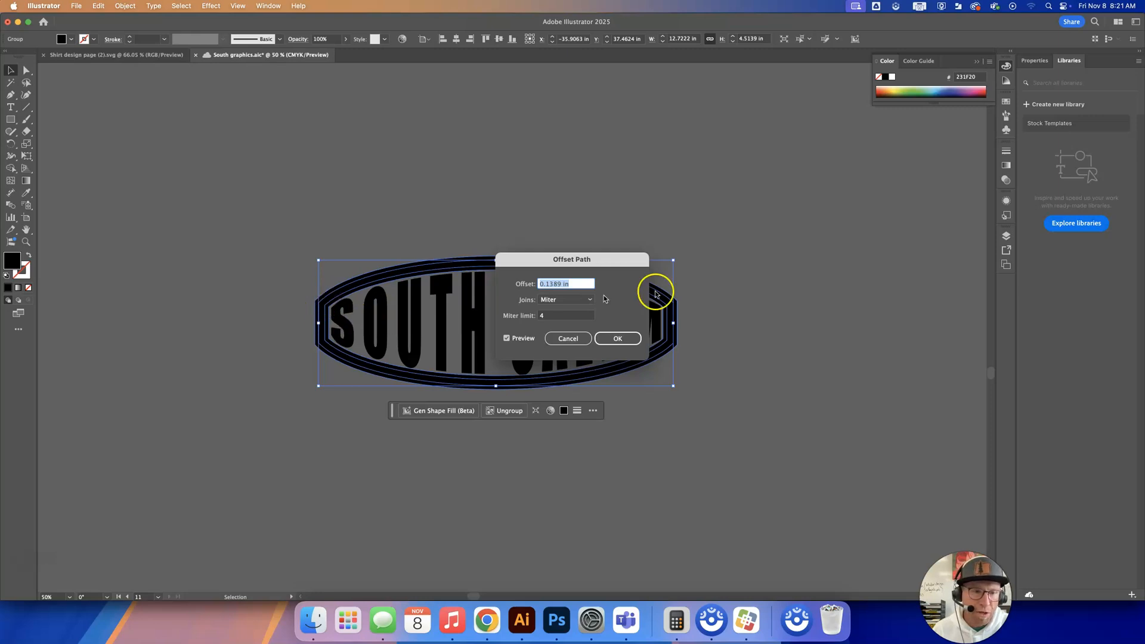
left_click(587, 325)
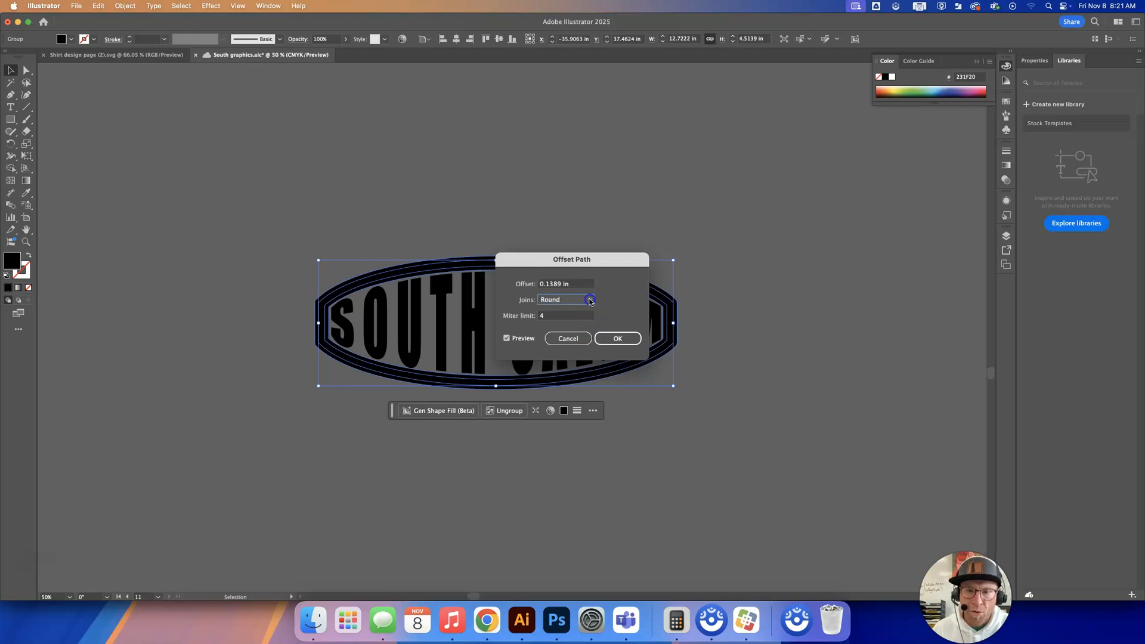
left_click(590, 301)
left_click(583, 308)
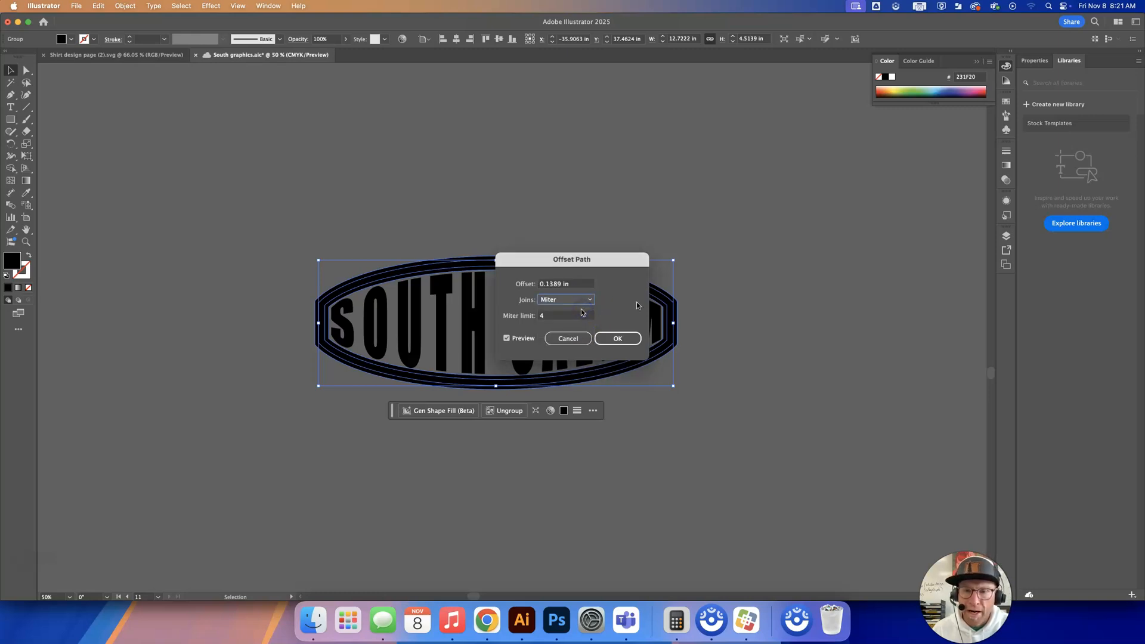
left_click(581, 285)
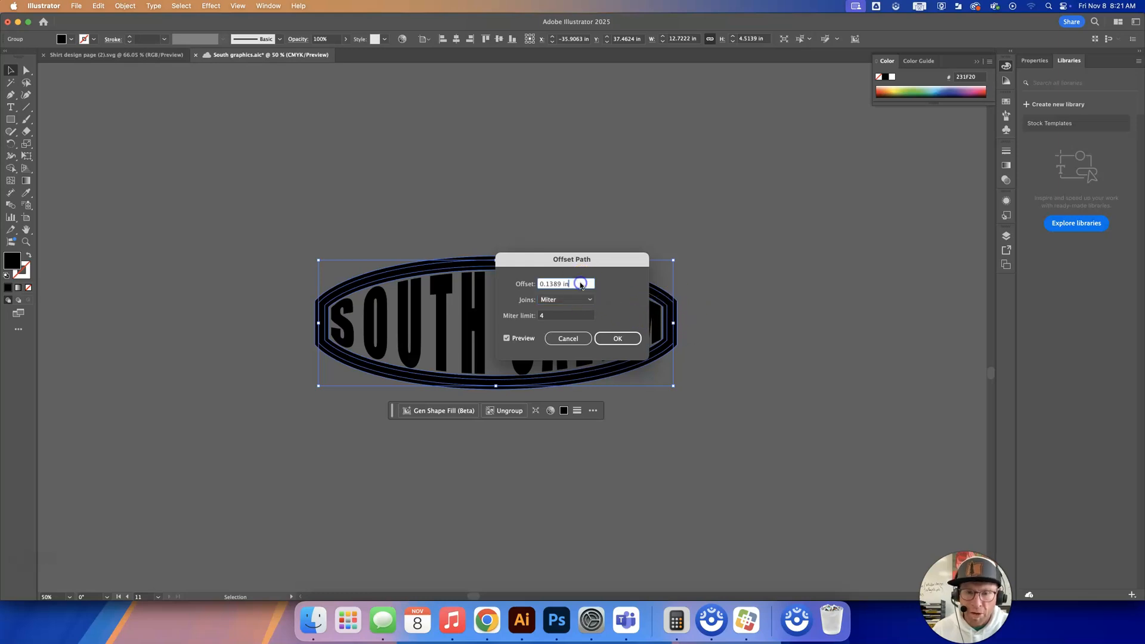
key("Up")
key("Up")
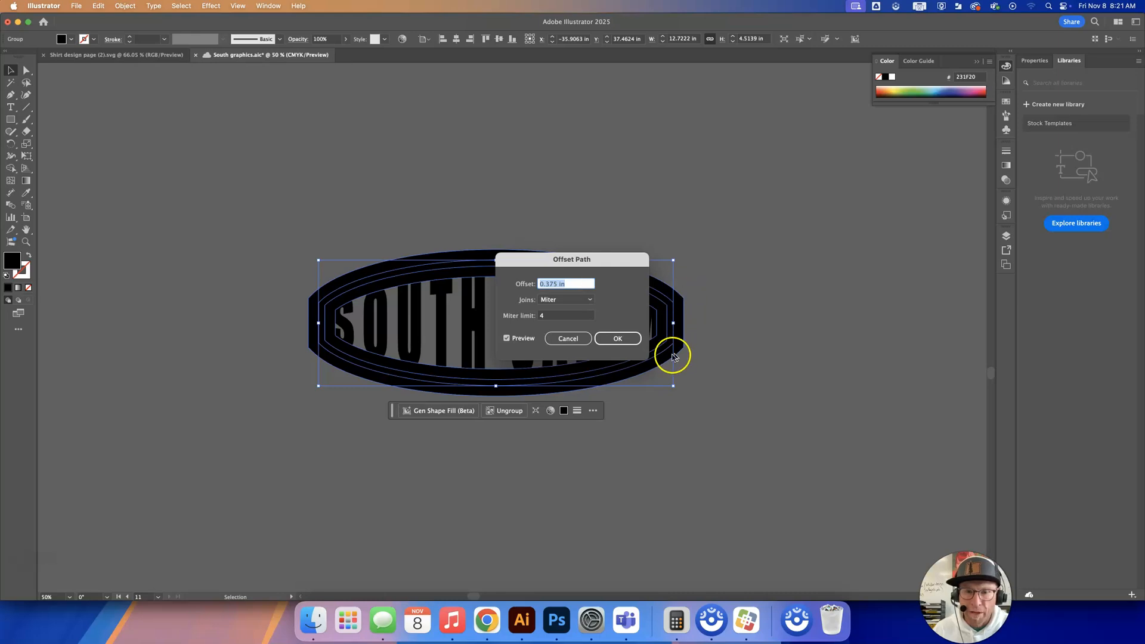
left_click(621, 337)
Examine the offset frame's inner and outer paths in preview and outline view.
left_click(757, 305)
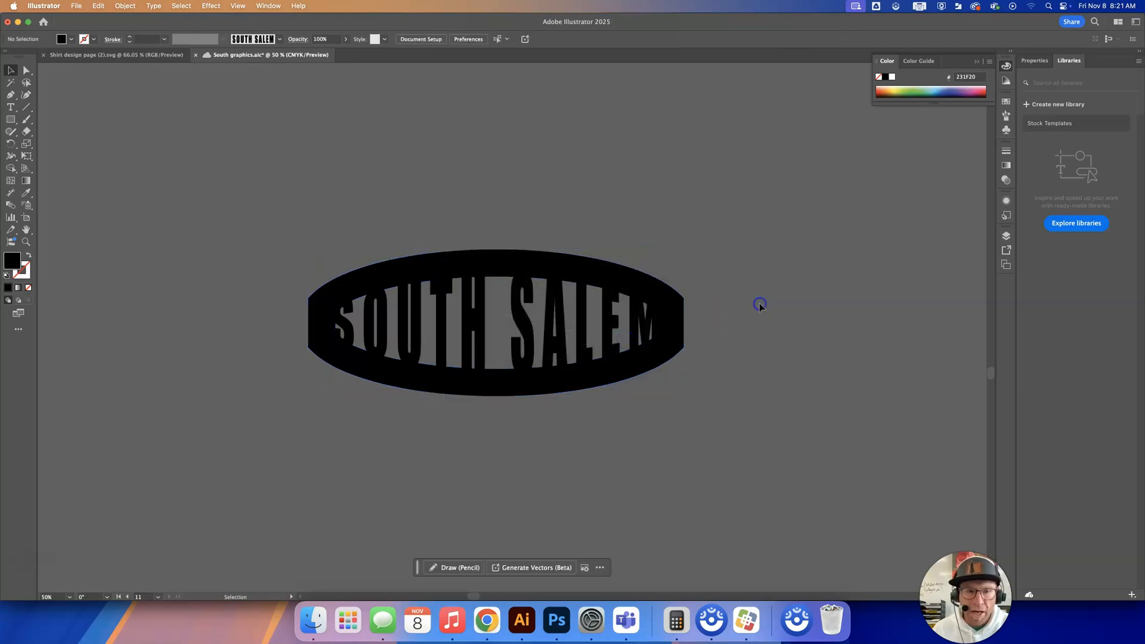
left_click(665, 292)
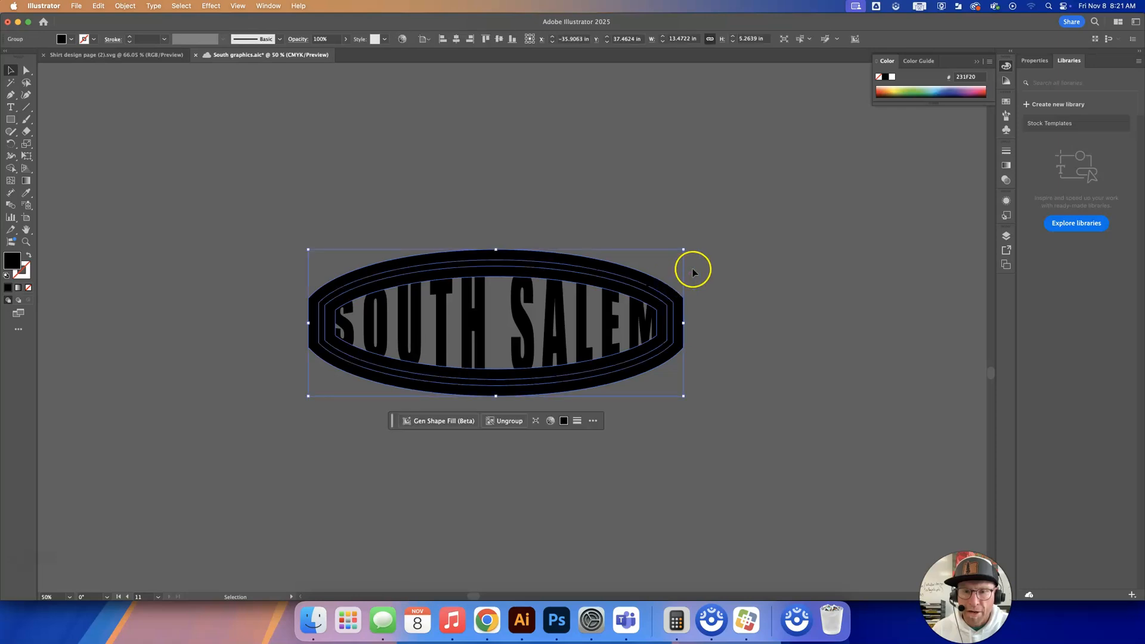
left_click(712, 266)
key("super+y")
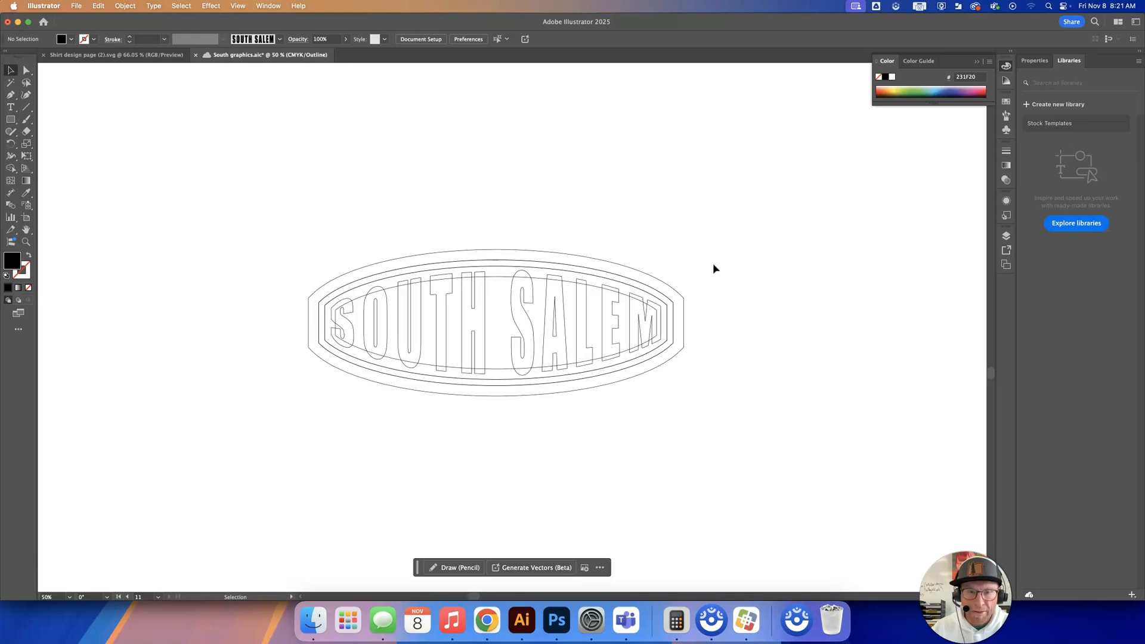
key("super+y")
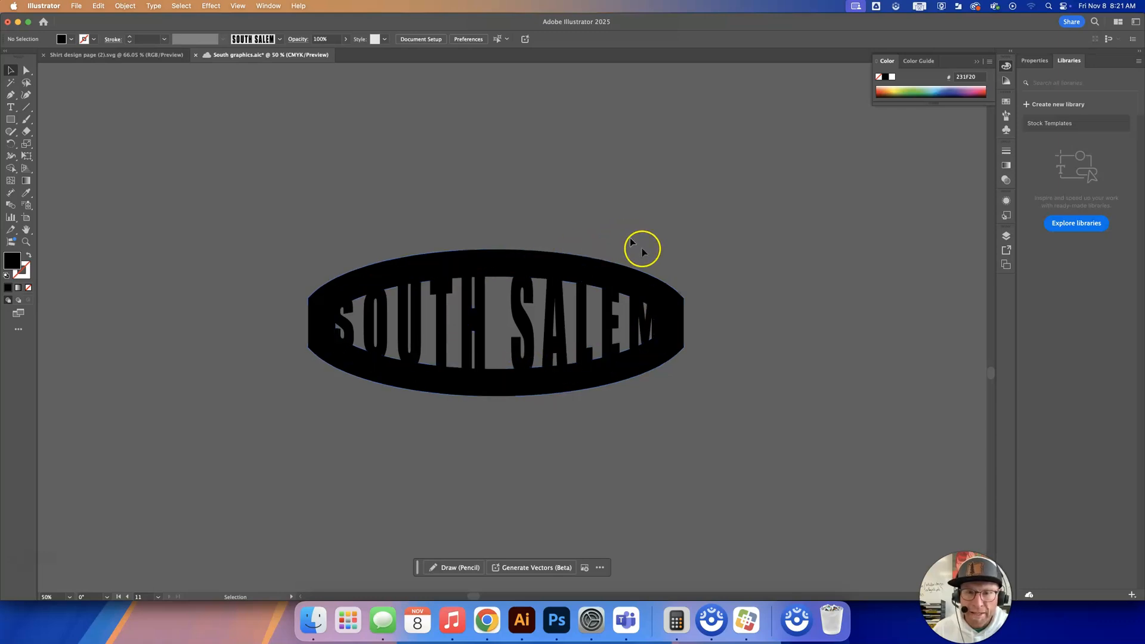
Isolate the frame group and merge the offset ring with its inner area into one solid oval using Shape Builder.
left_click(651, 282)
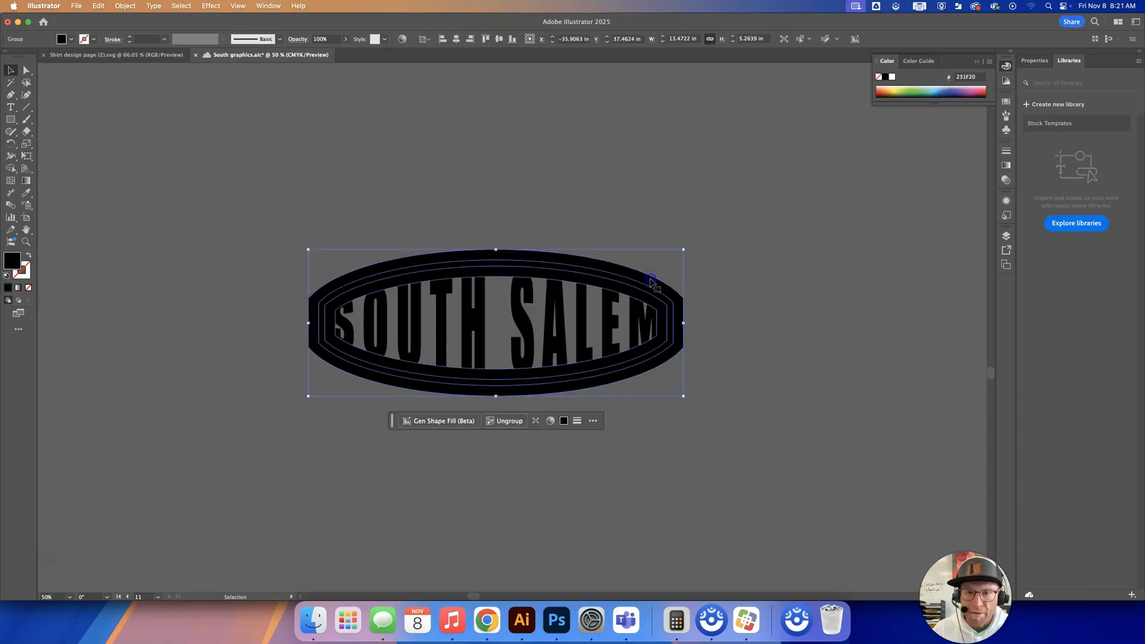
double_click(651, 282)
left_click(651, 282)
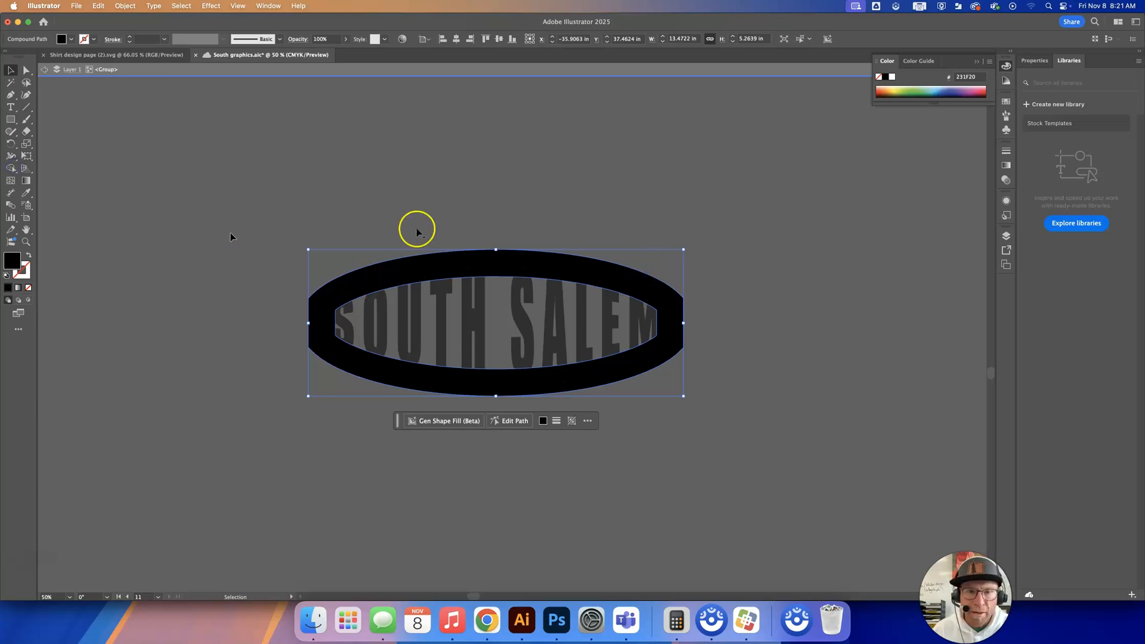
key("shift+m")
mouse_move(471, 319)
left_mouse_down()
mouse_move(449, 232)
mouse_move(474, 227)
left_mouse_up()
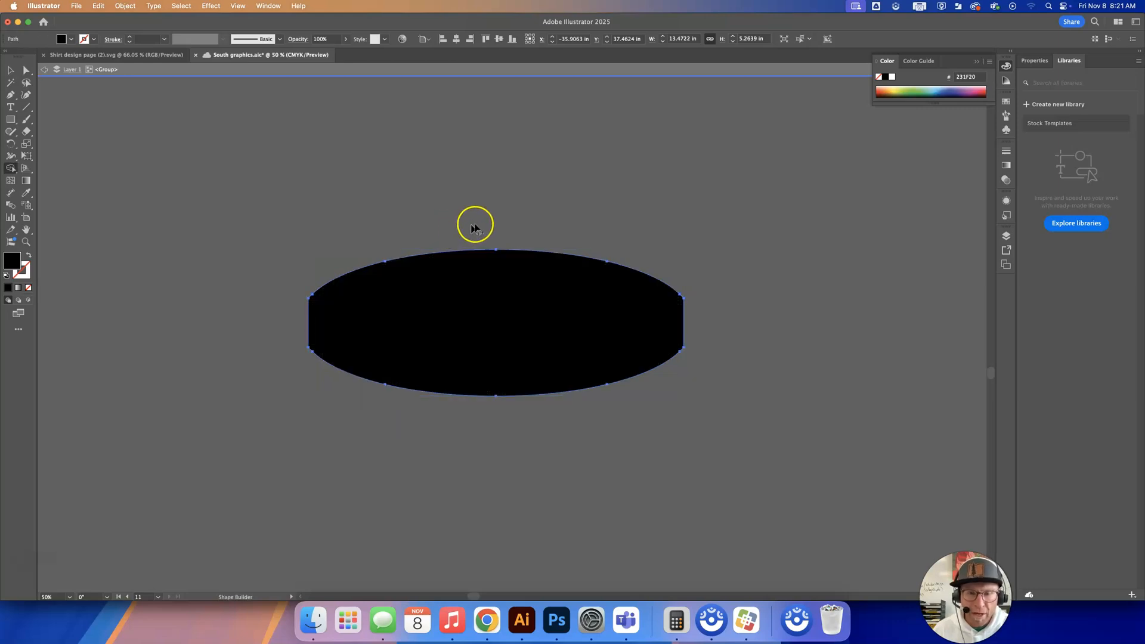
Swap the solid oval's fill and stroke, giving it no fill and a 1 pt black stroke, and leave group isolation.
left_click(27, 255)
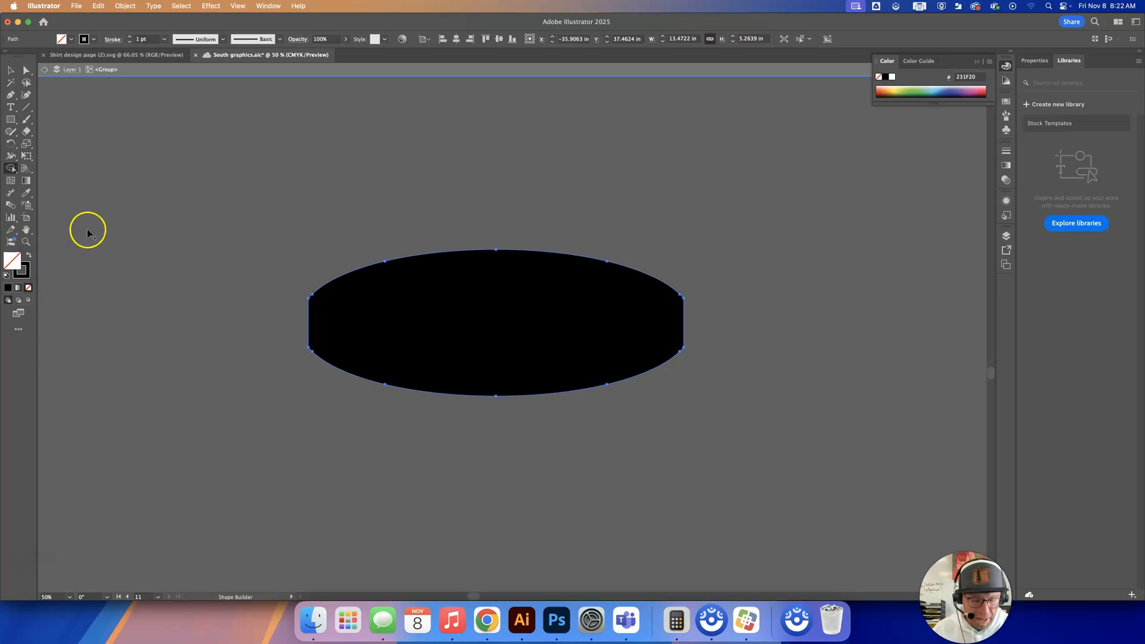
key("v")
left_click(398, 326)
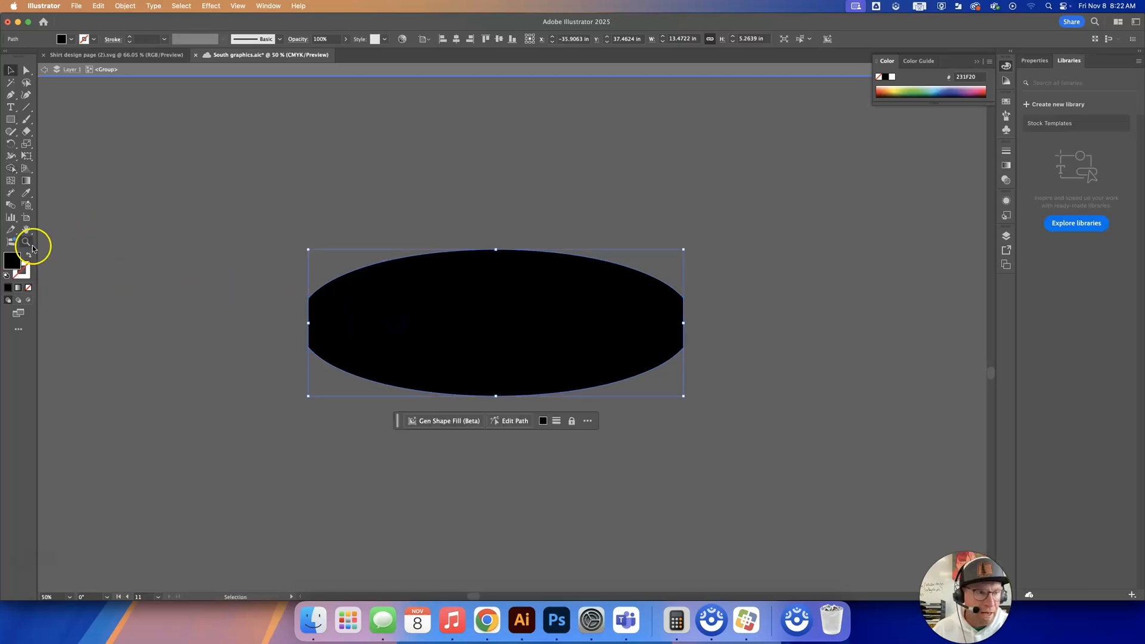
left_click(28, 255)
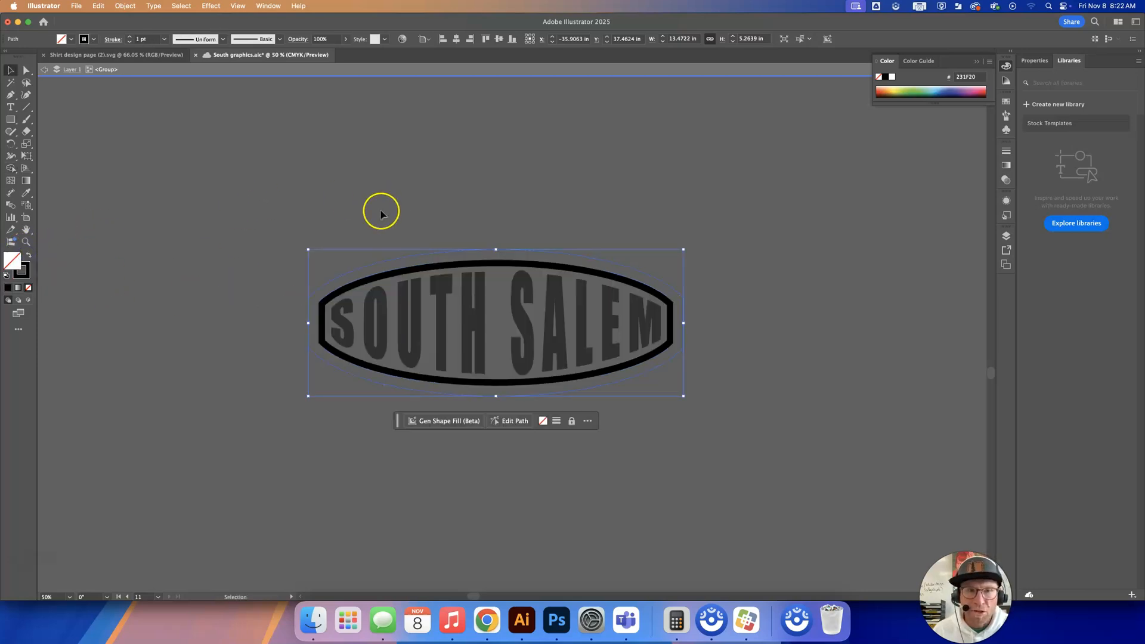
left_click(494, 159)
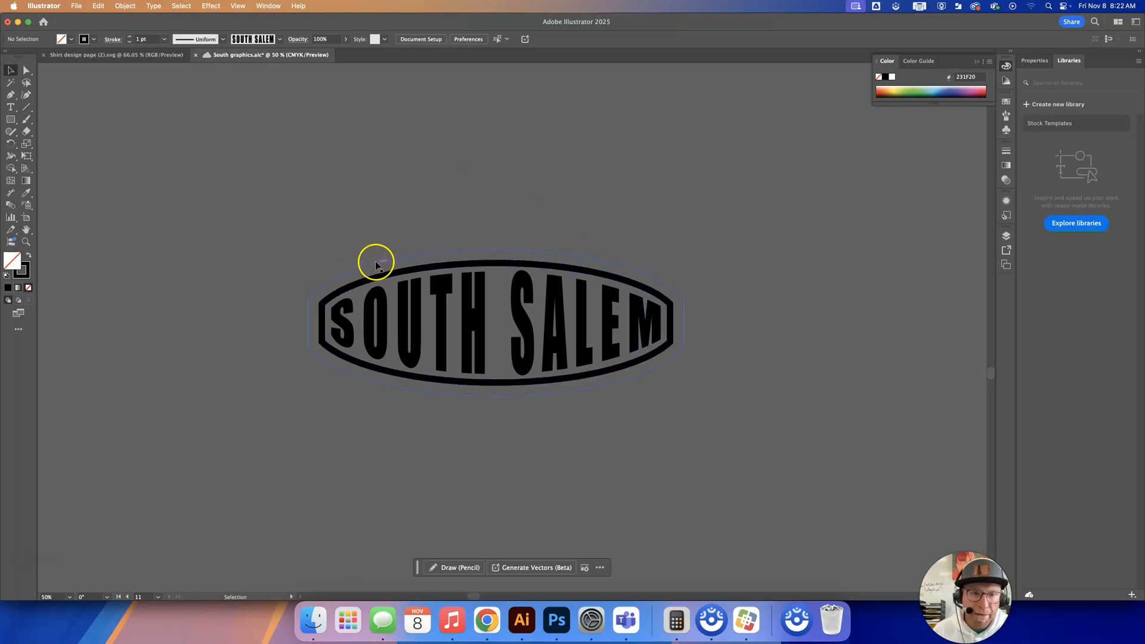
Isolate the oval group, select the outer offset path and show the swatches with its stroke active.
left_click(477, 254)
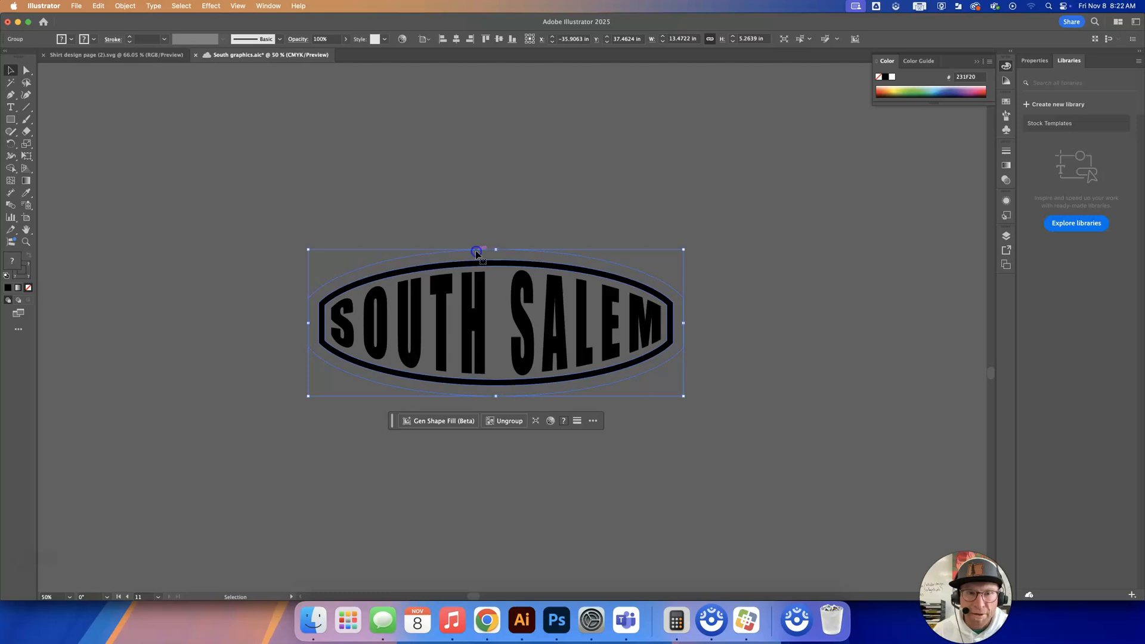
double_click(477, 253)
left_click(477, 254)
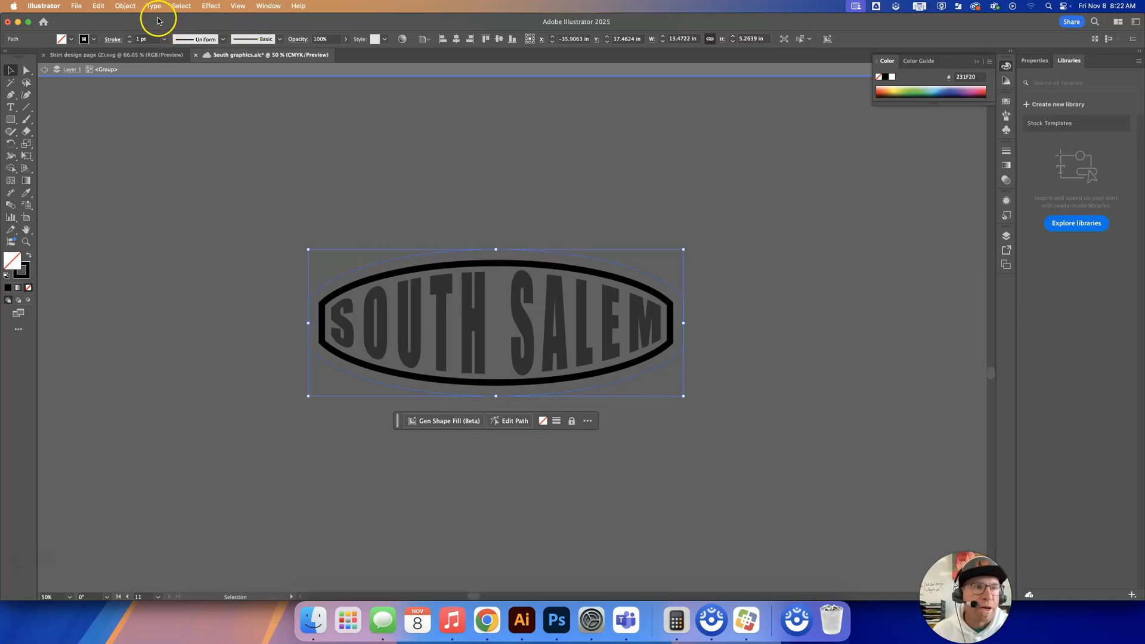
left_click(265, 7)
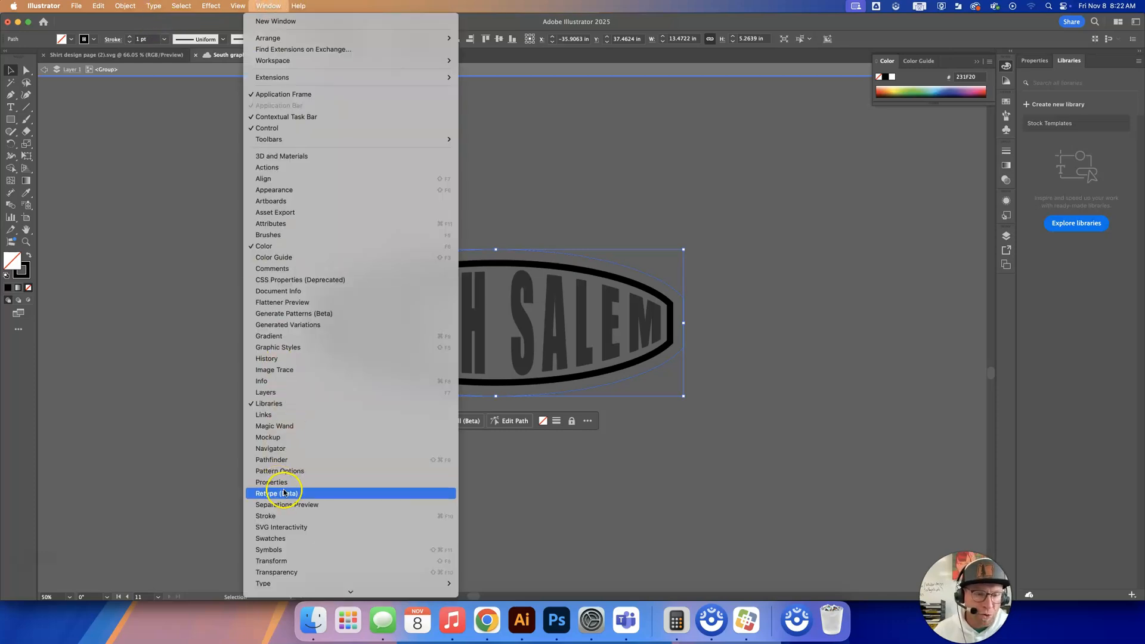
left_click(294, 538)
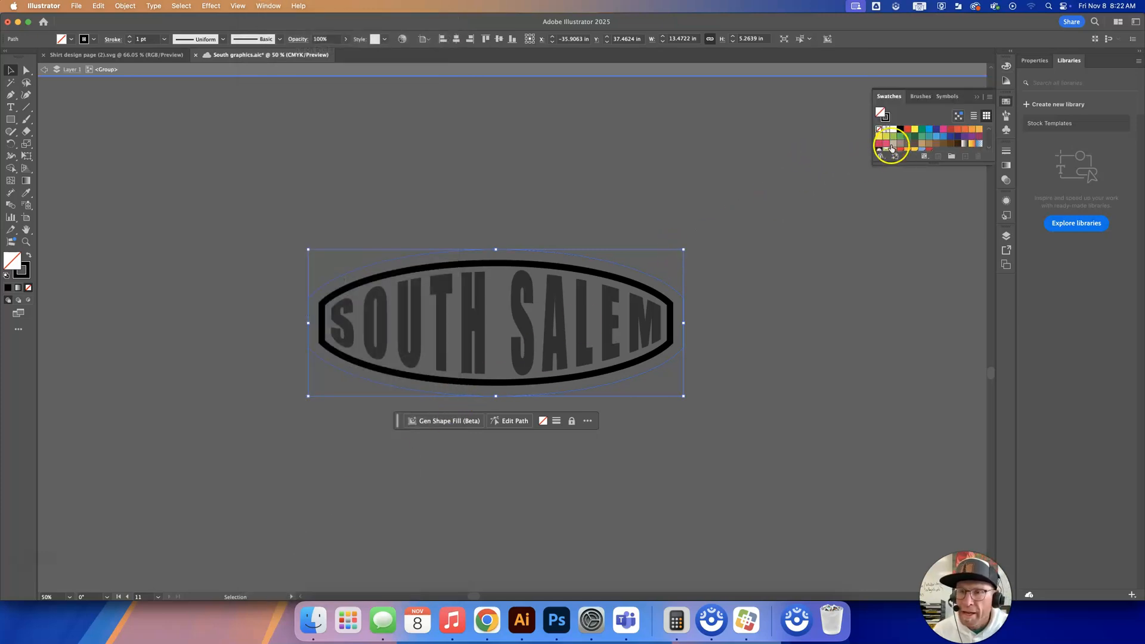
left_click(890, 117)
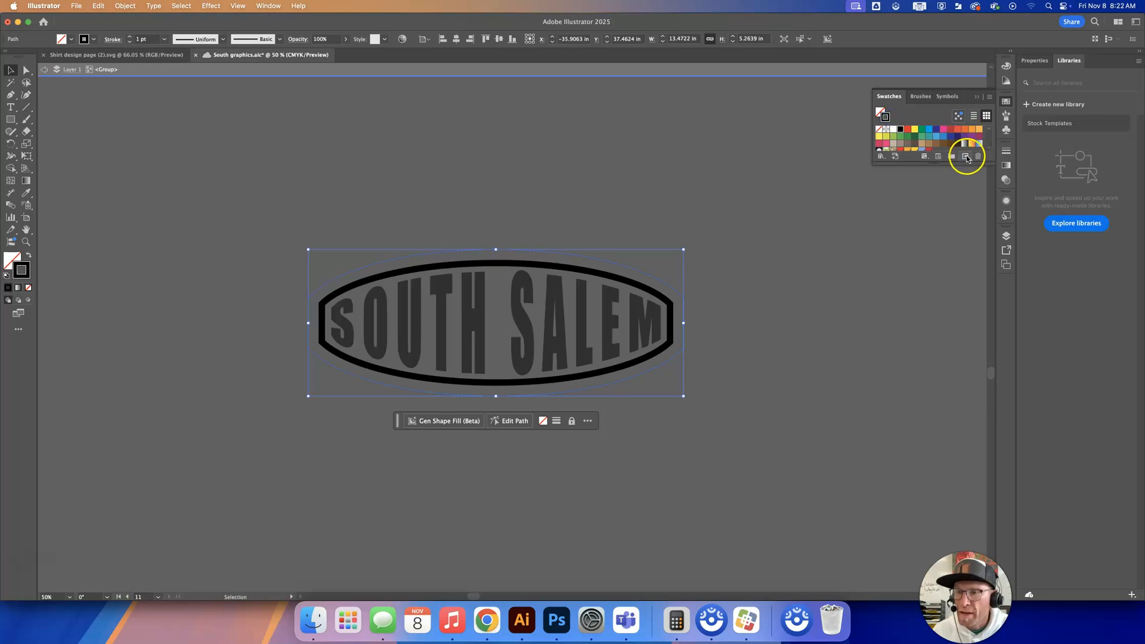
Create a spot color swatch named CutContour with C=0 M=100 Y=0 K=0 for the outer path's stroke.
left_click(966, 157)
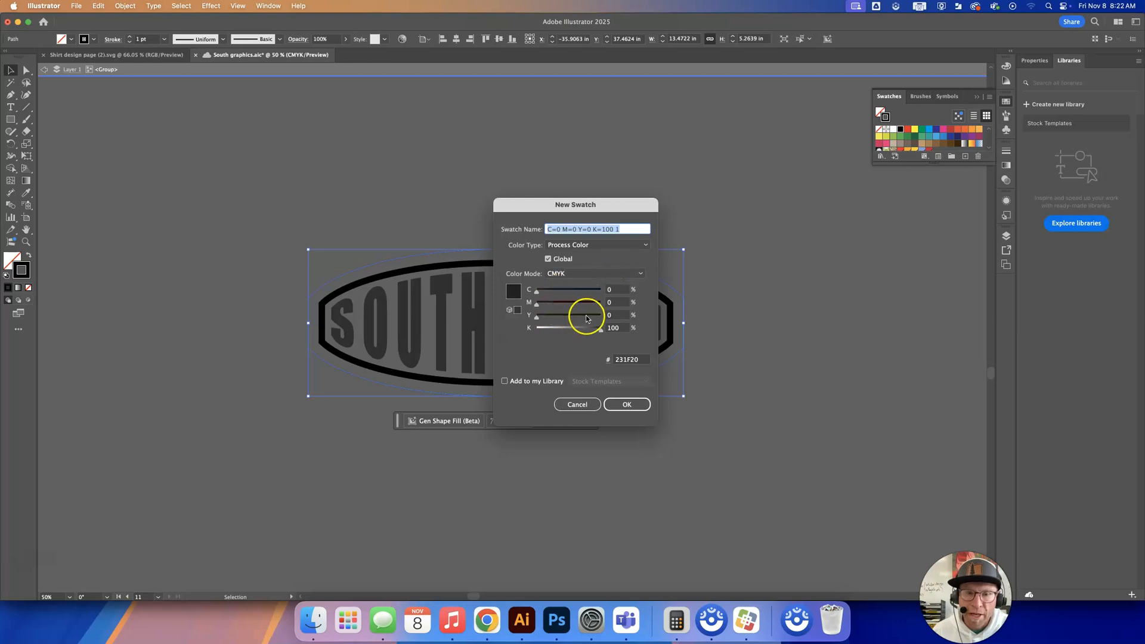
left_click_drag(599, 329, 634, 302)
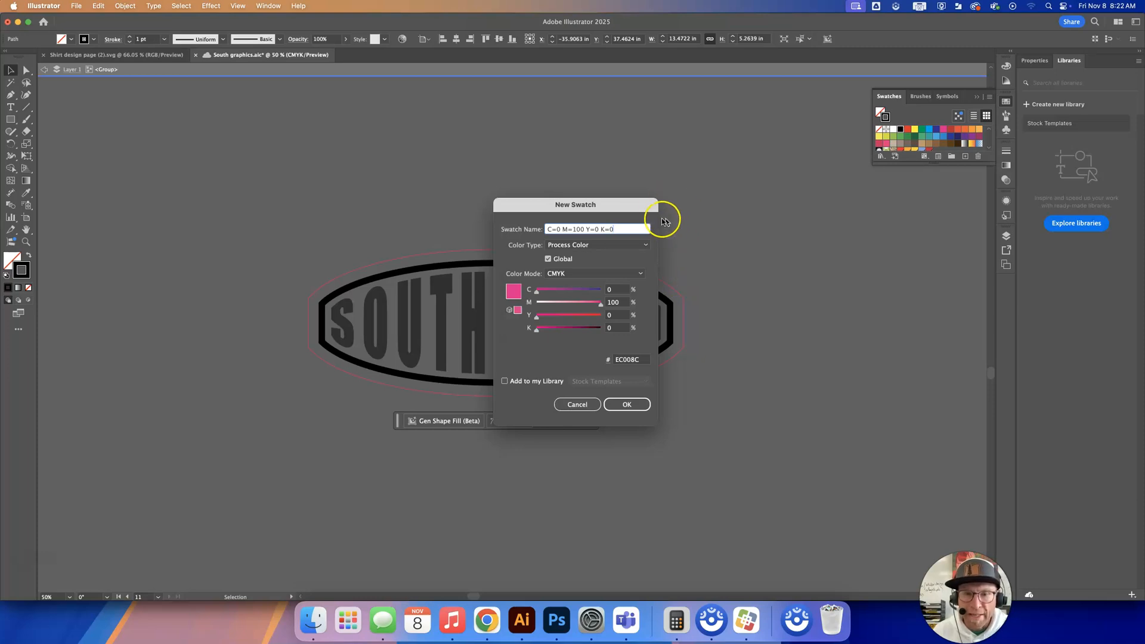
left_click(611, 246)
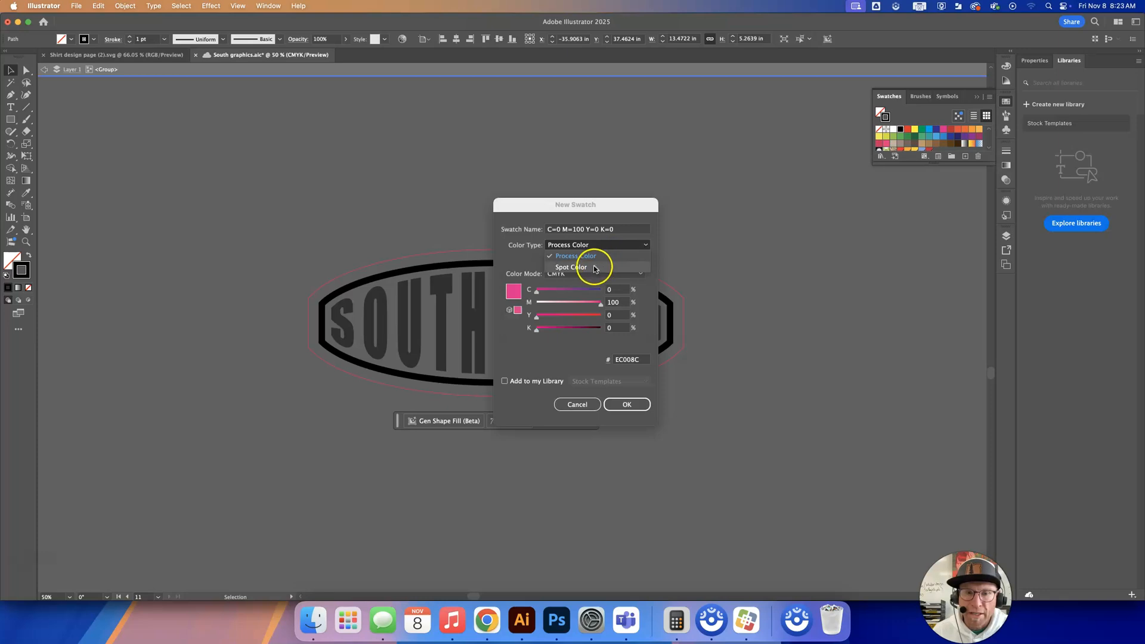
left_click(590, 267)
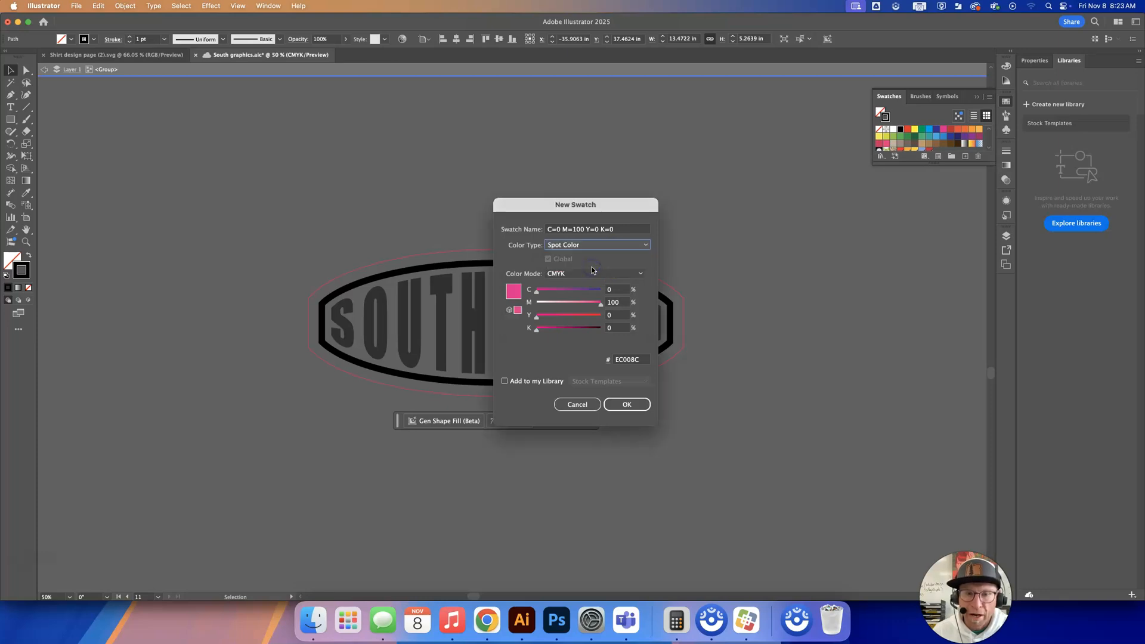
left_click(619, 230)
left_click_drag(601, 229, 527, 226)
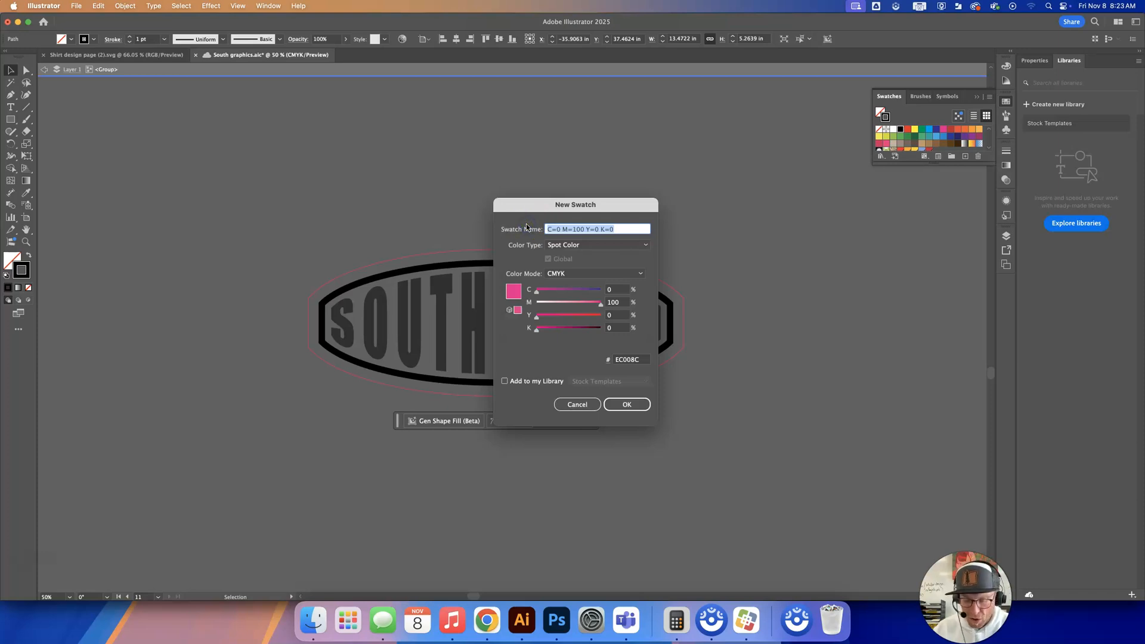
type("c")
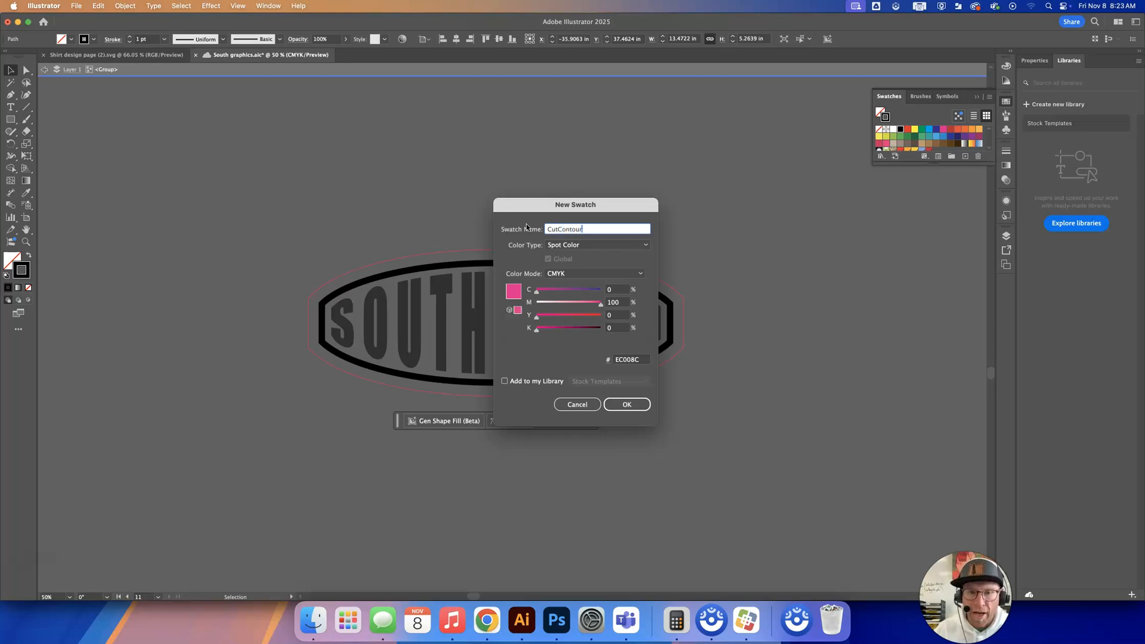
left_click(637, 405)
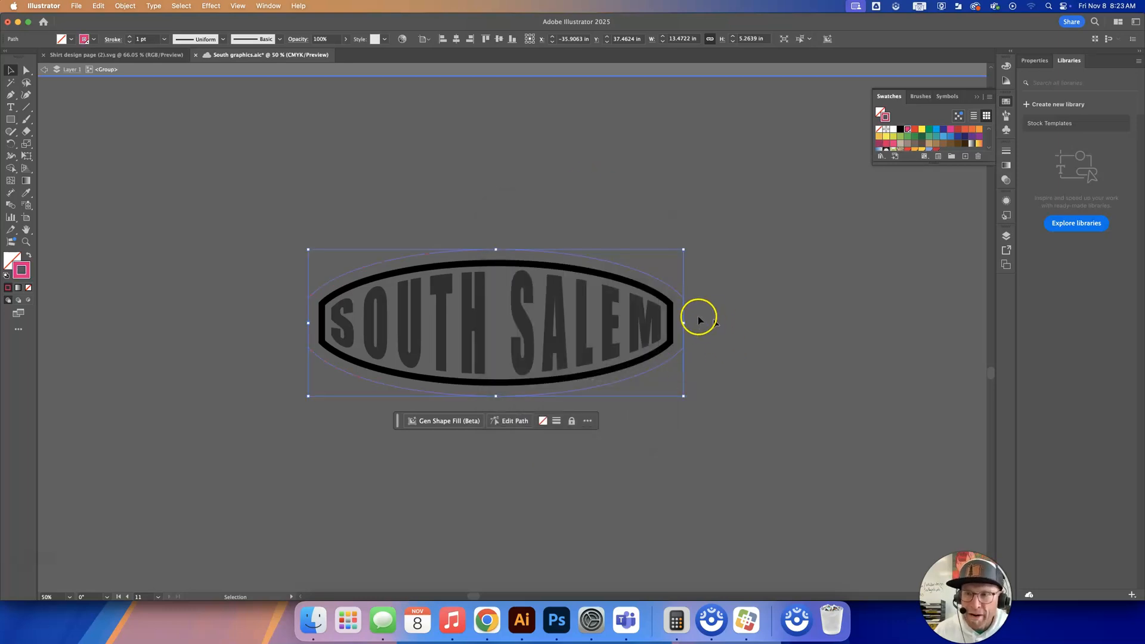
Set the outer path's stroke weight to 0.25 pt, then leave group isolation and deselect the artwork.
left_click(1035, 62)
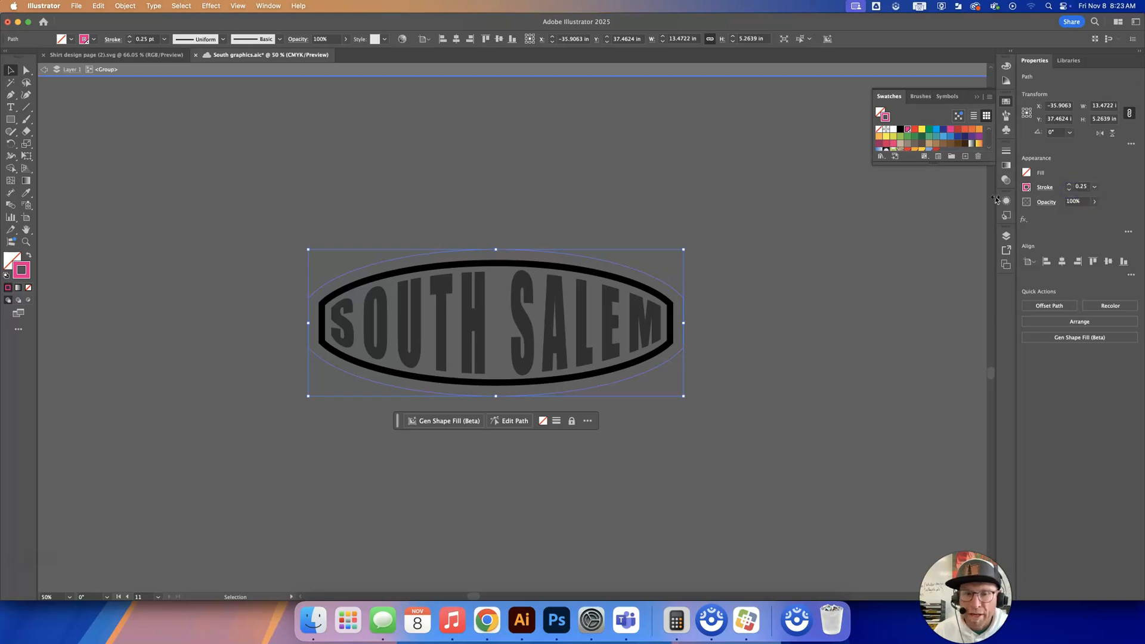
left_click(703, 70)
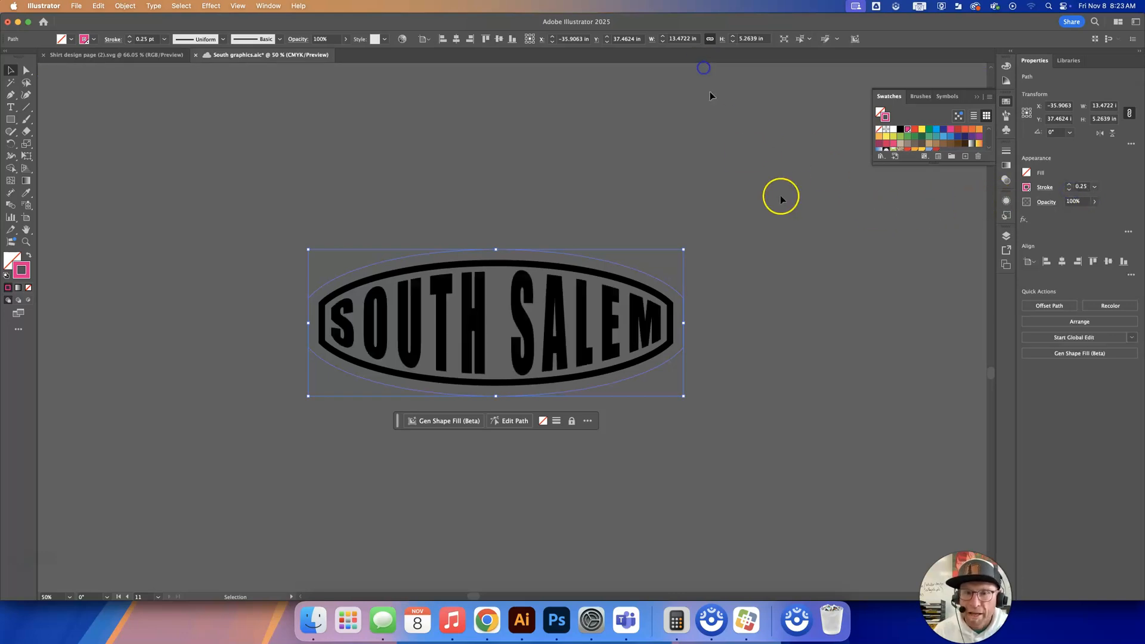
left_click(782, 194)
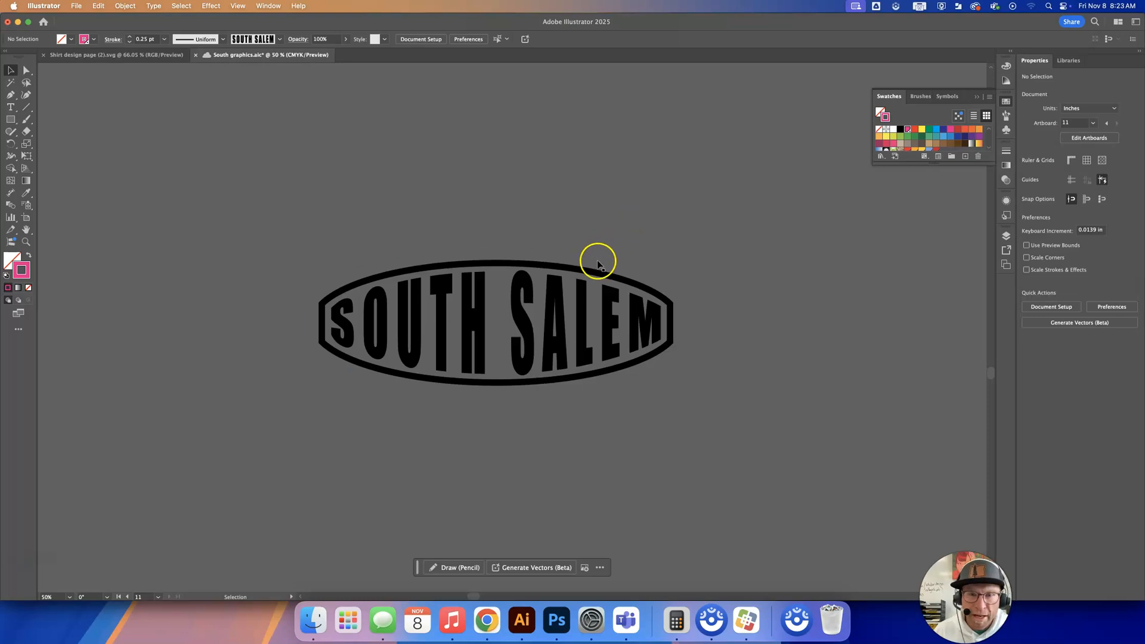
Create a new artboard fitted to the bounds of the whole oval group, including its cut outline.
left_click(492, 250)
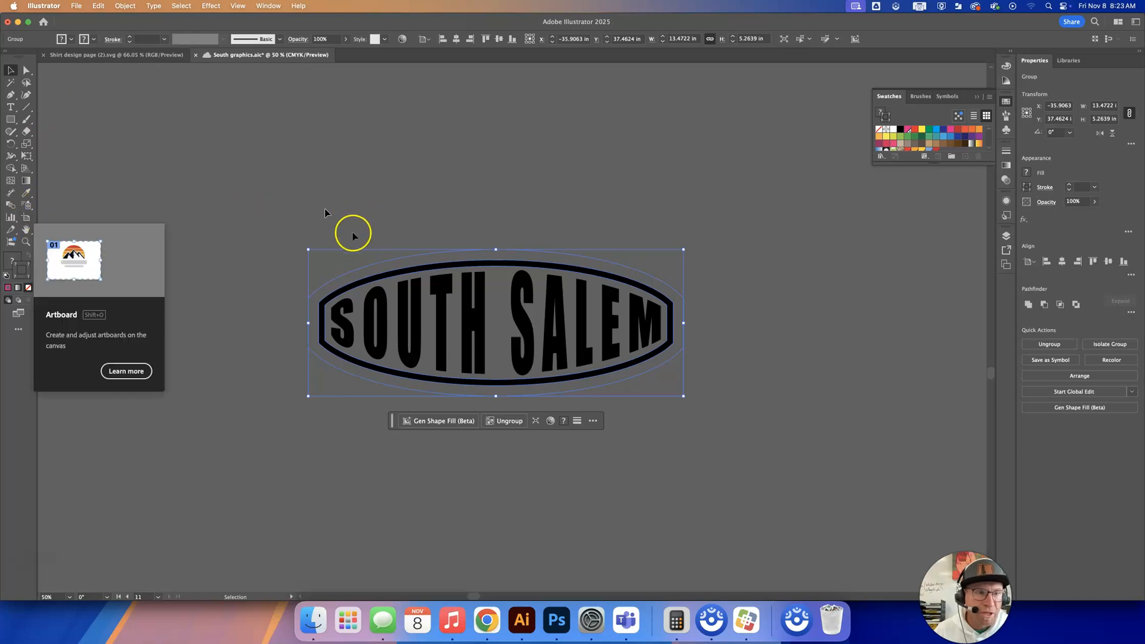
left_click(27, 219)
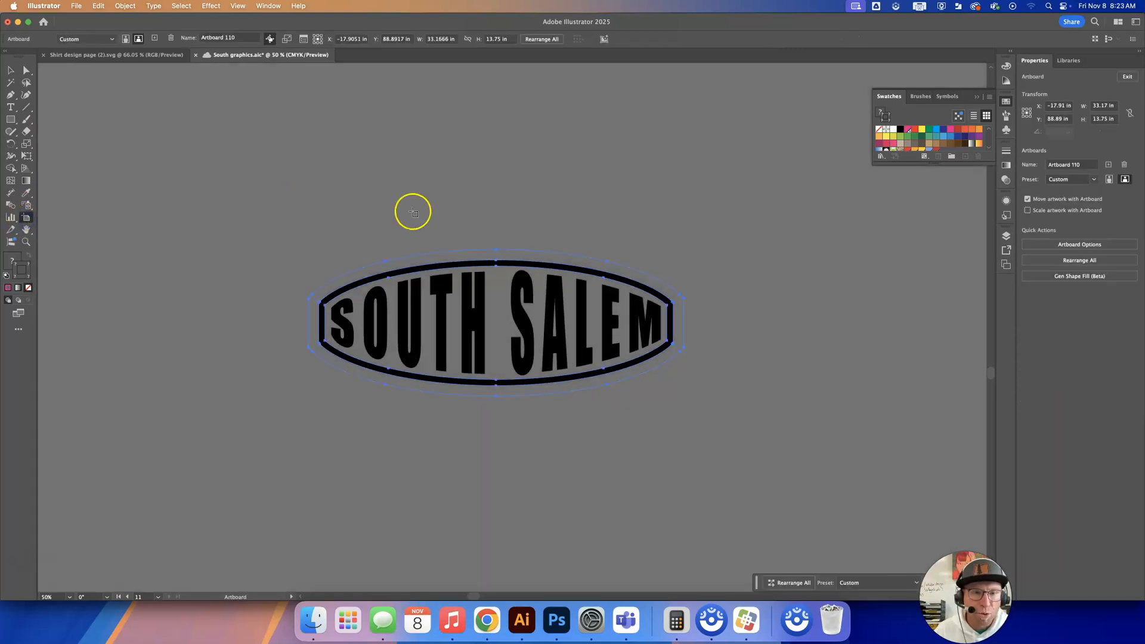
left_click(453, 250)
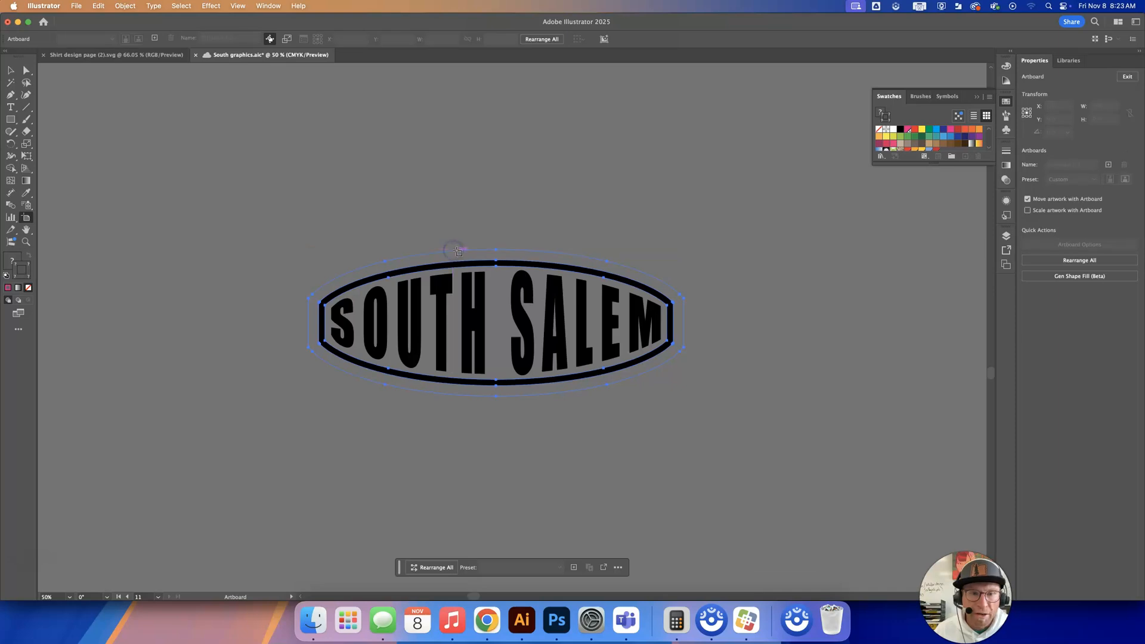
left_click(453, 250)
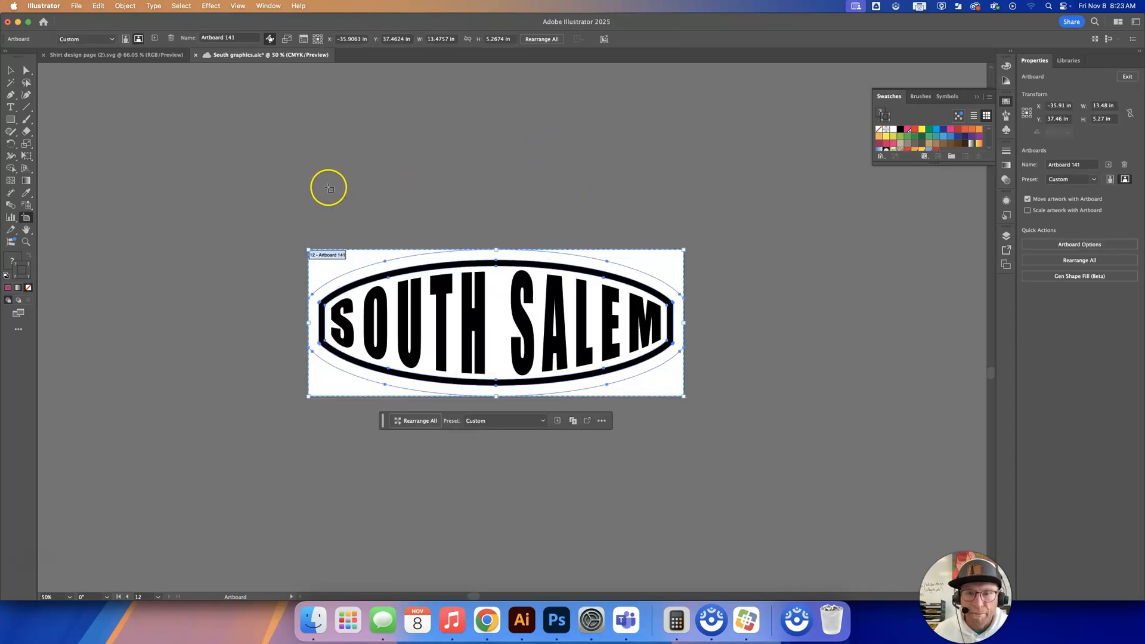
left_click(260, 153)
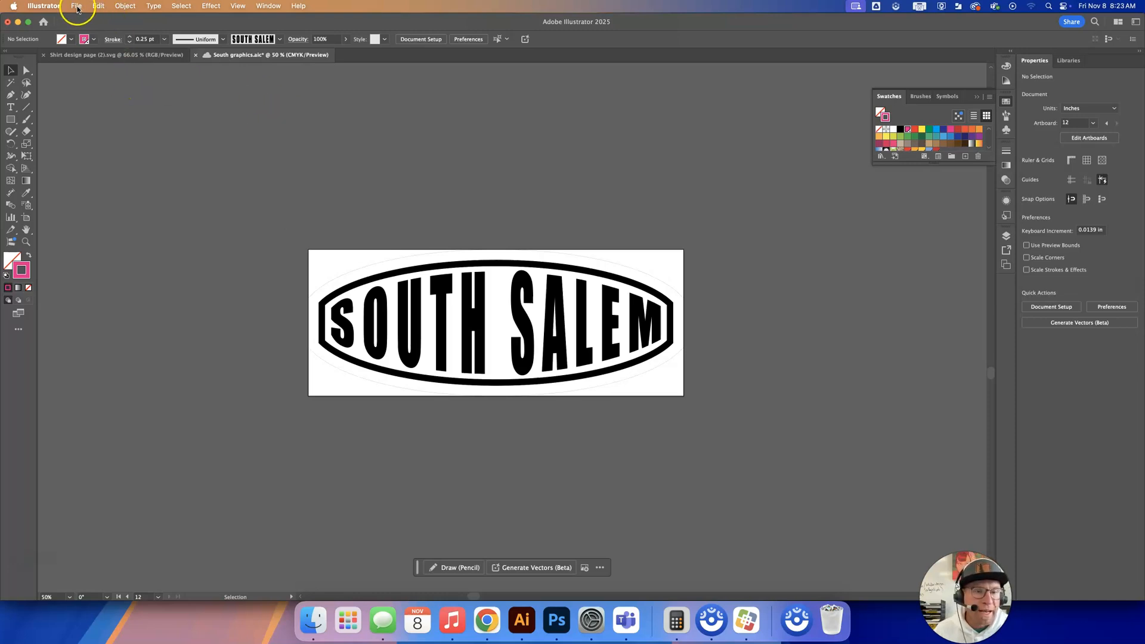
Set up saving a copy on the computer in Illustrator EPS format, using artboards with only range 12.
left_click(416, 308)
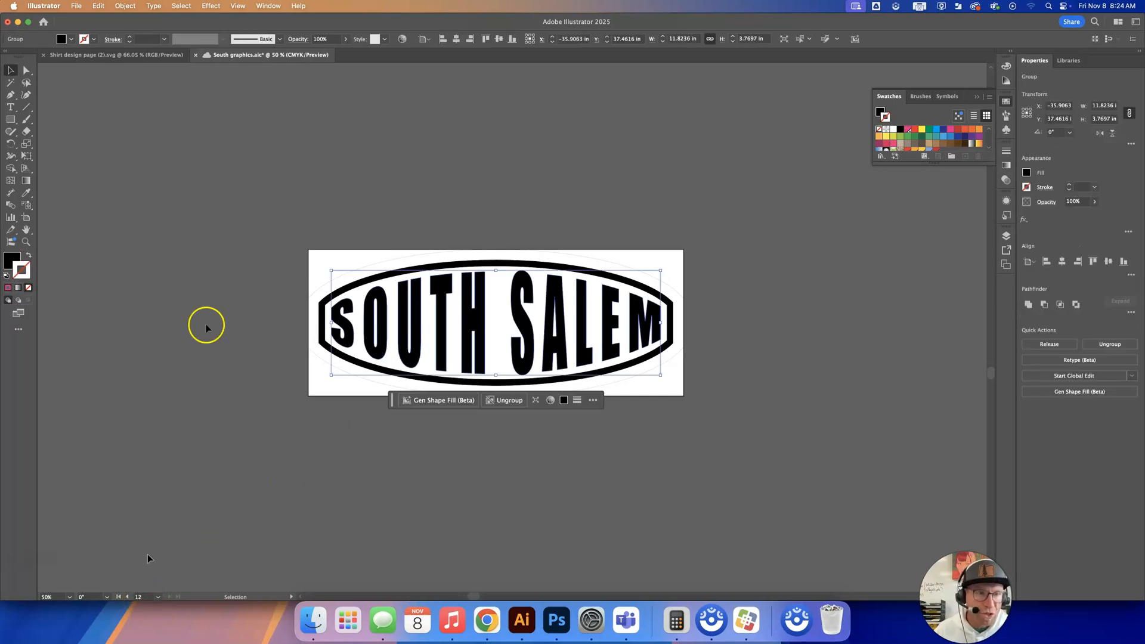
left_click(125, 6)
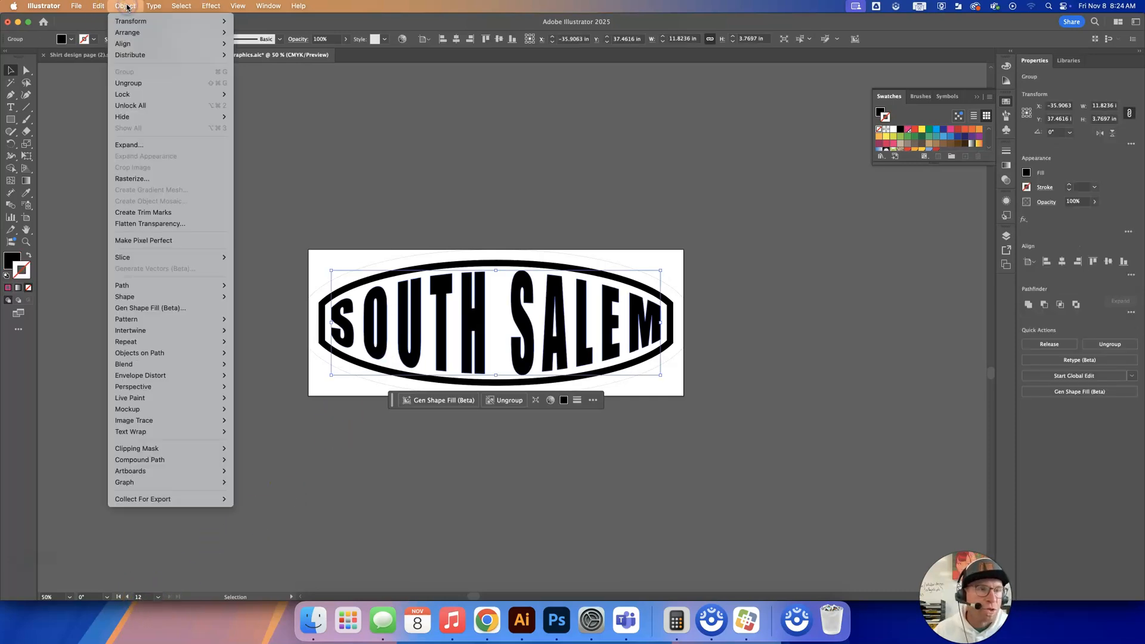
mouse_move(76, 6)
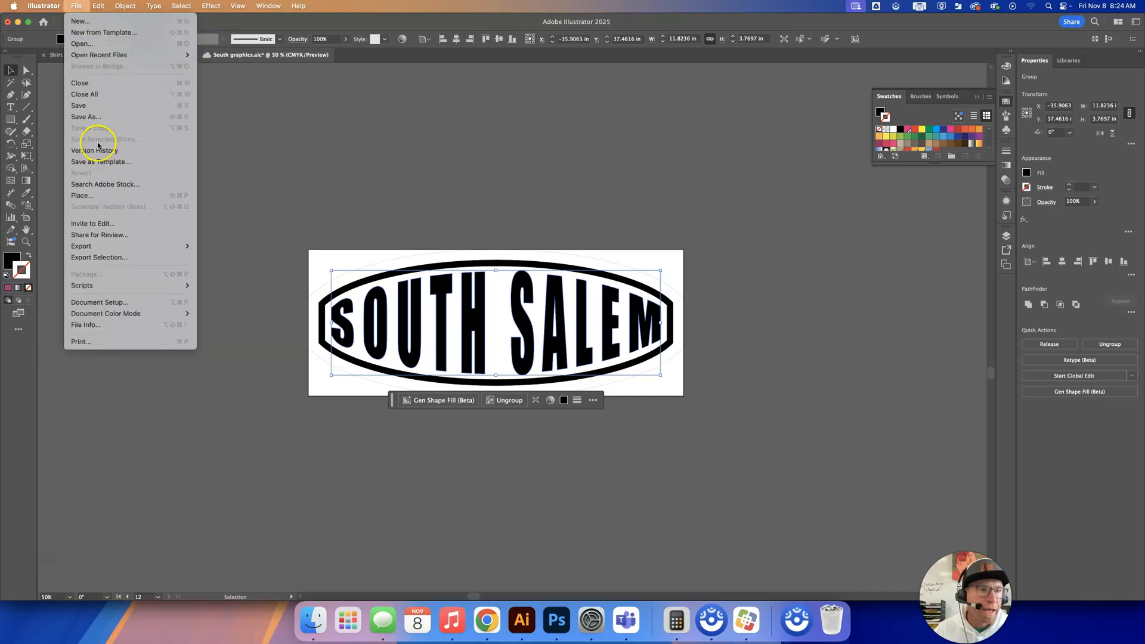
left_click(83, 117)
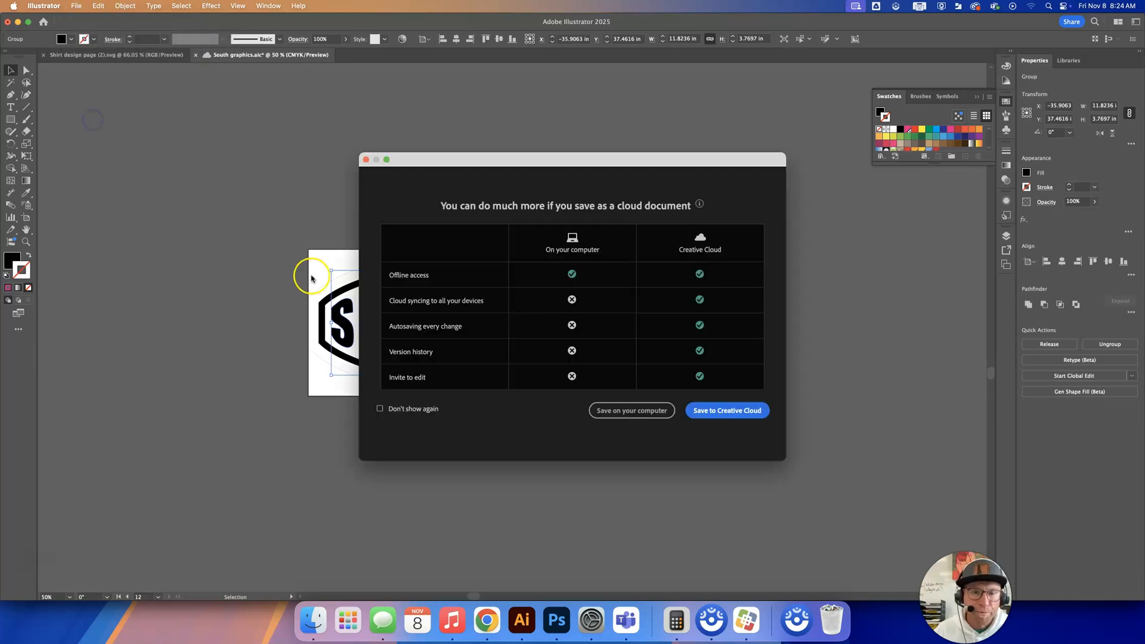
left_click(626, 411)
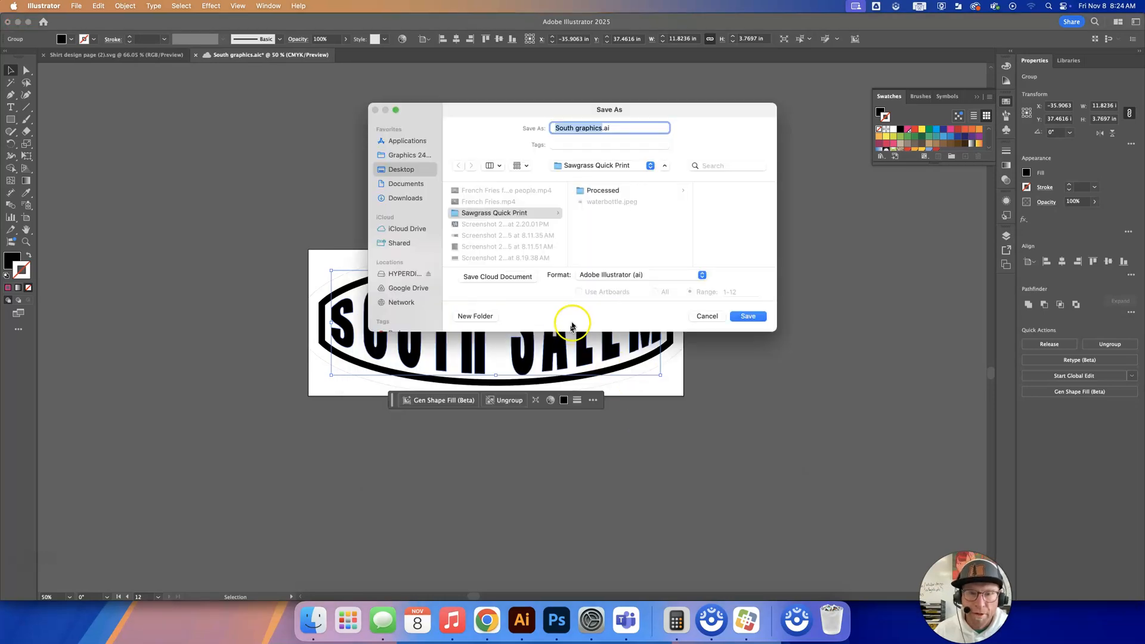
left_click(614, 278)
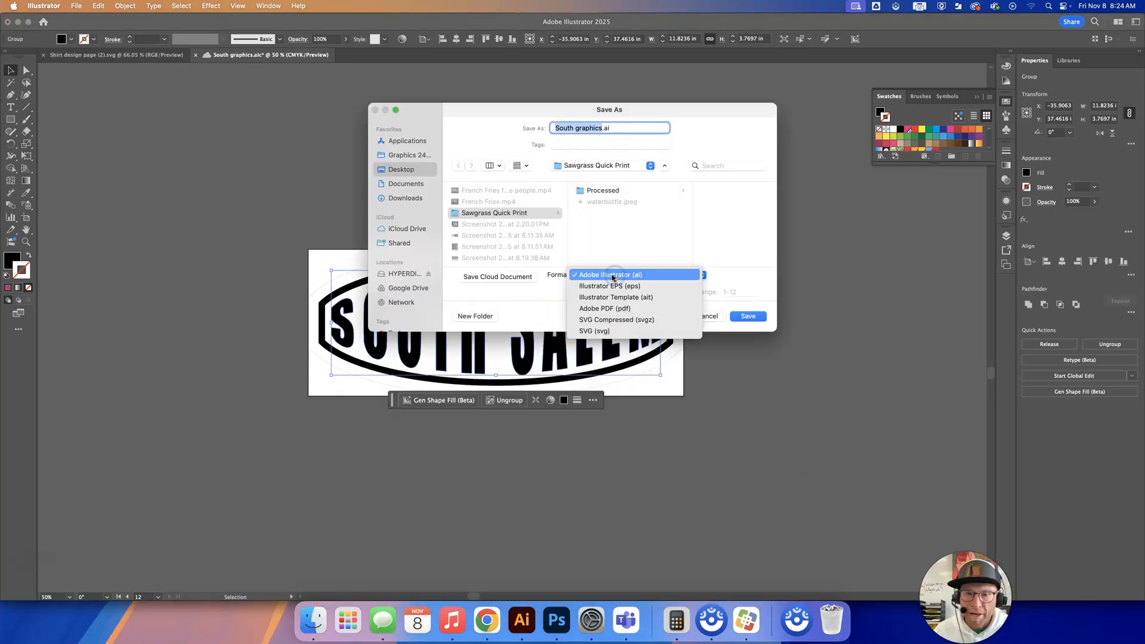
left_click(615, 287)
left_click(578, 291)
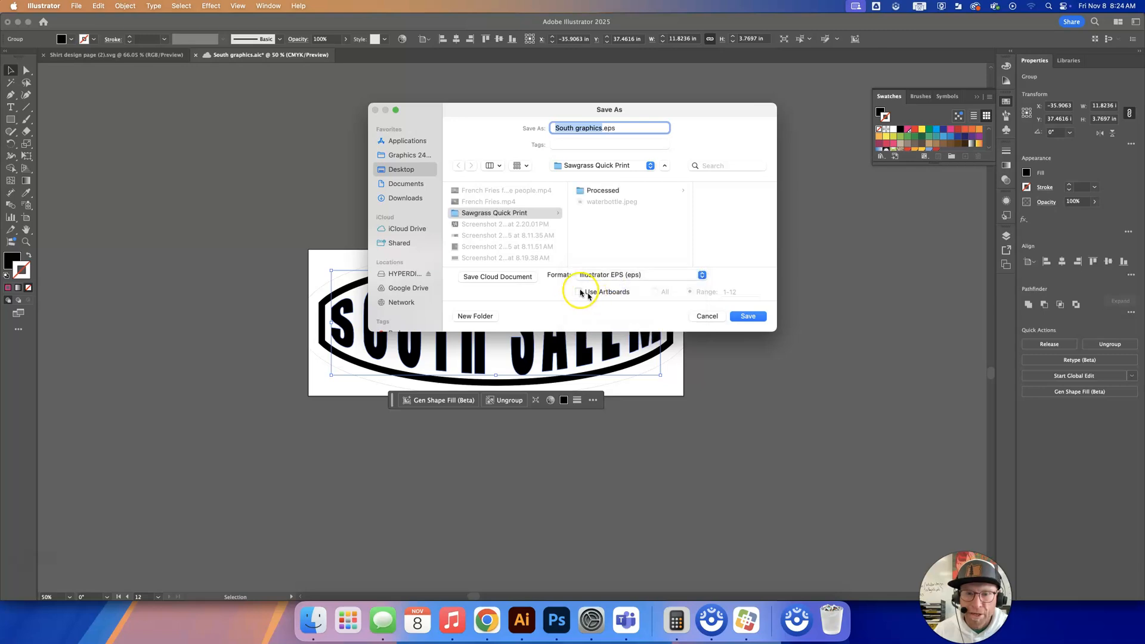
left_click(707, 293)
left_click_drag(749, 291, 716, 291)
type("12")
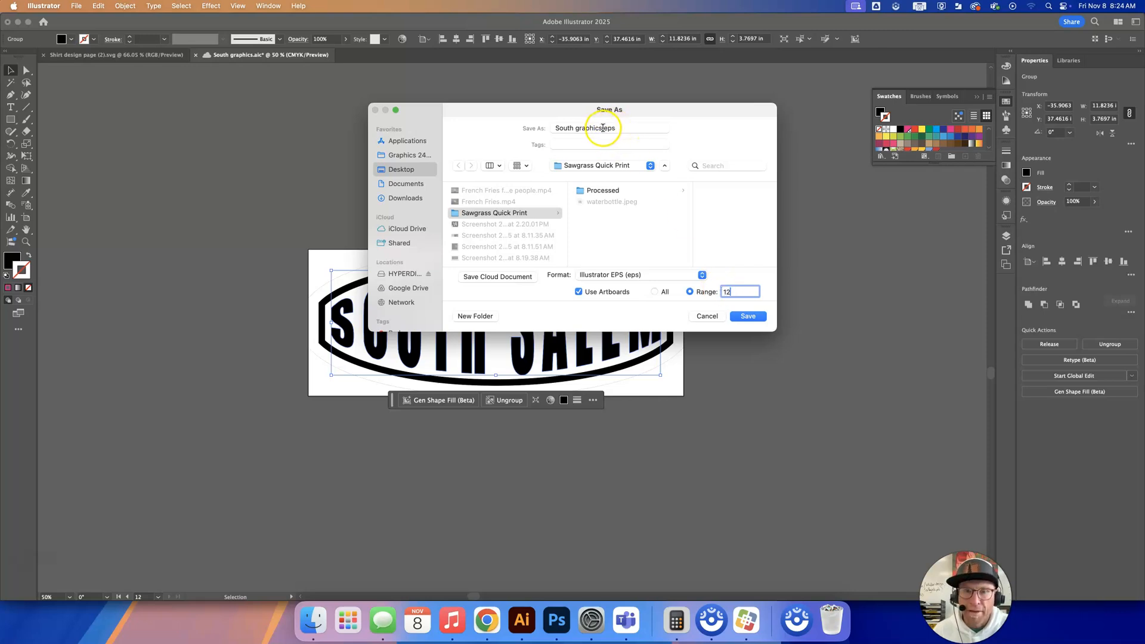
Name the file South Salem oval and save it to the Sawgrass Quick Print folder with the High Resolution EPS preset.
left_click_drag(602, 129, 545, 129)
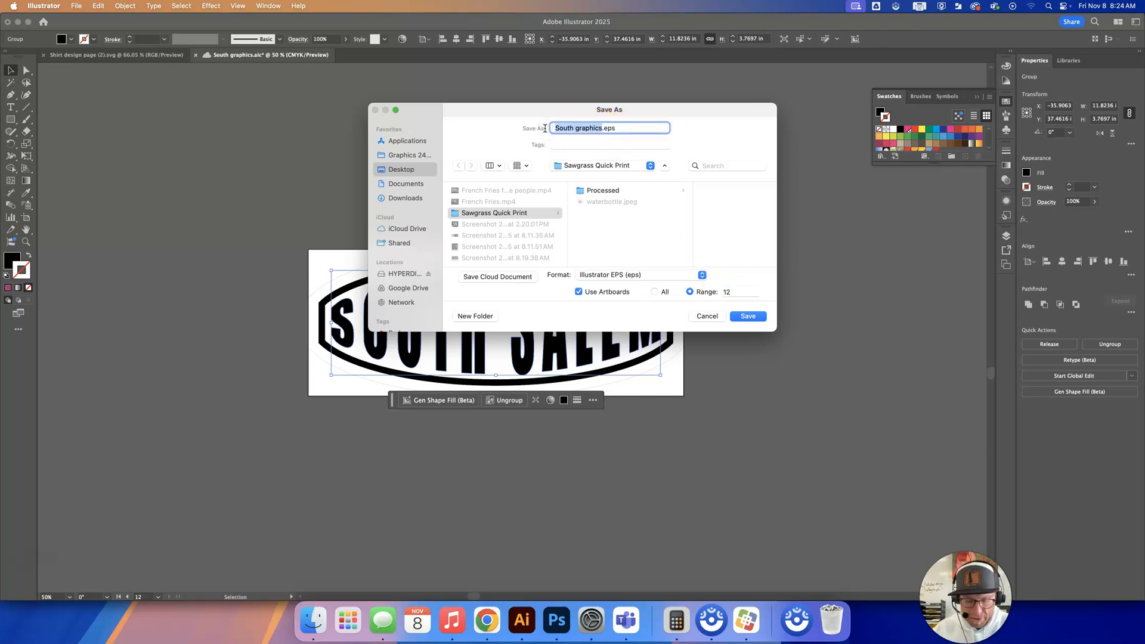
type("So")
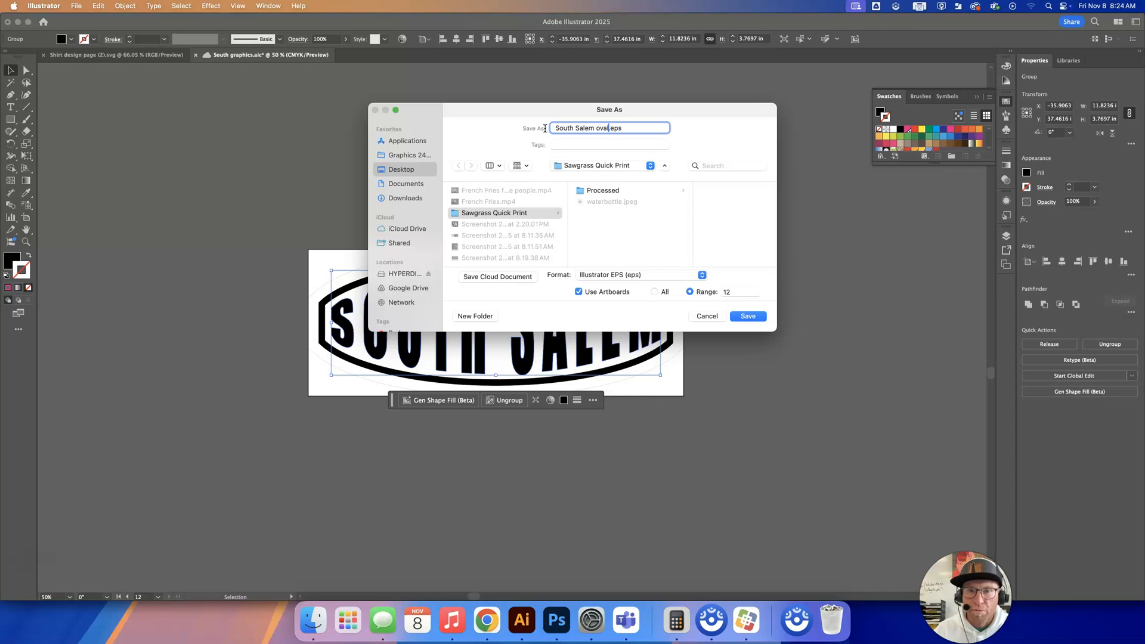
left_click(757, 316)
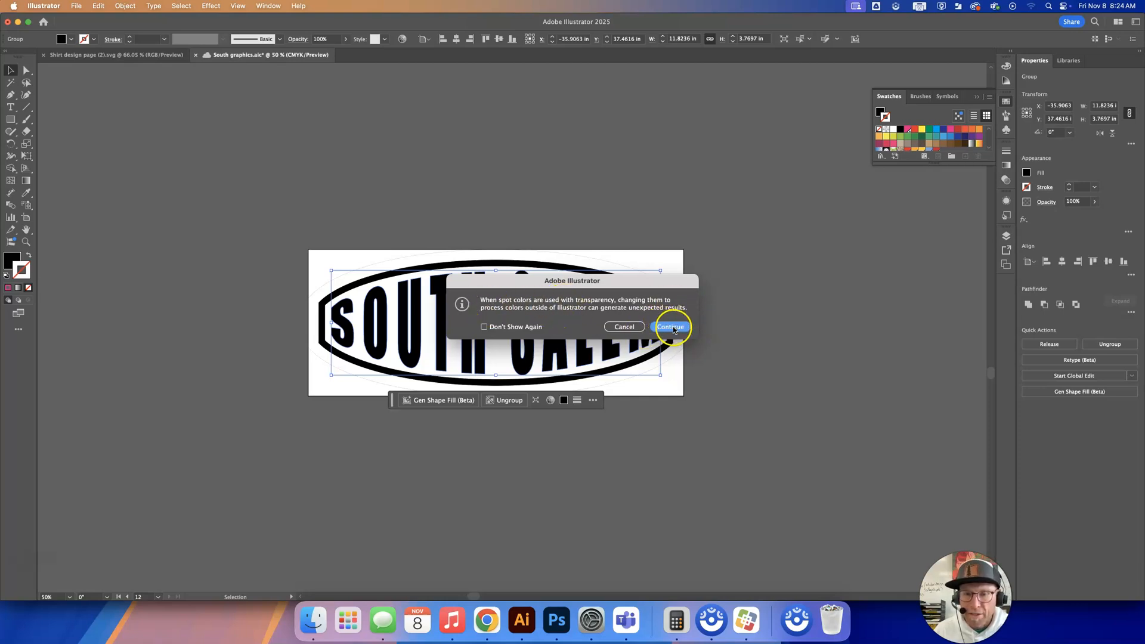
left_click(670, 327)
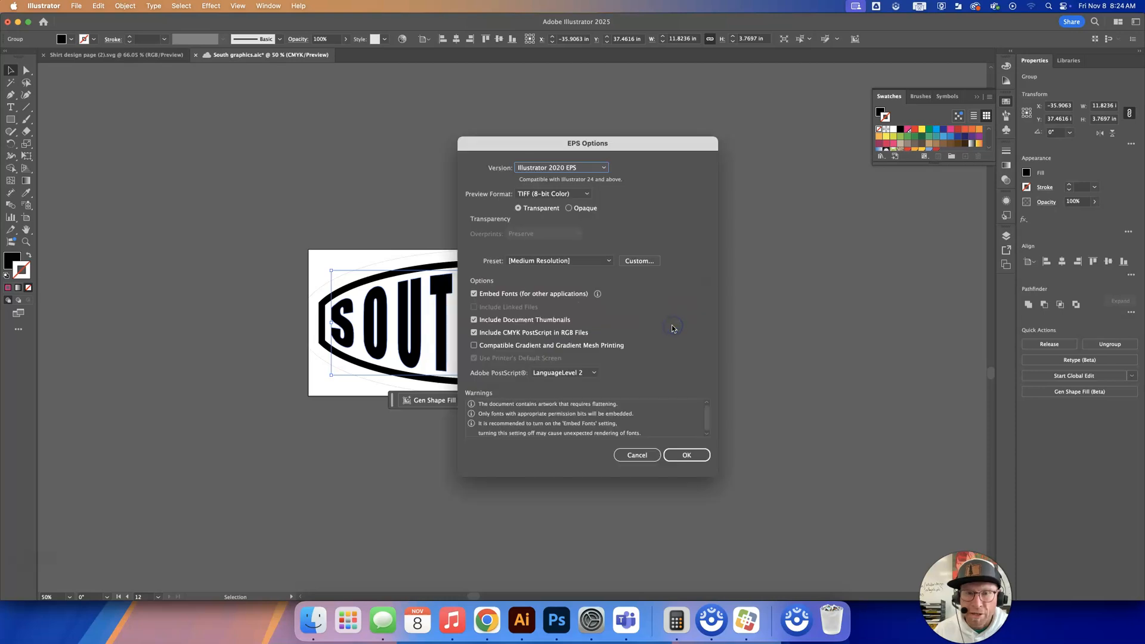
left_click(543, 262)
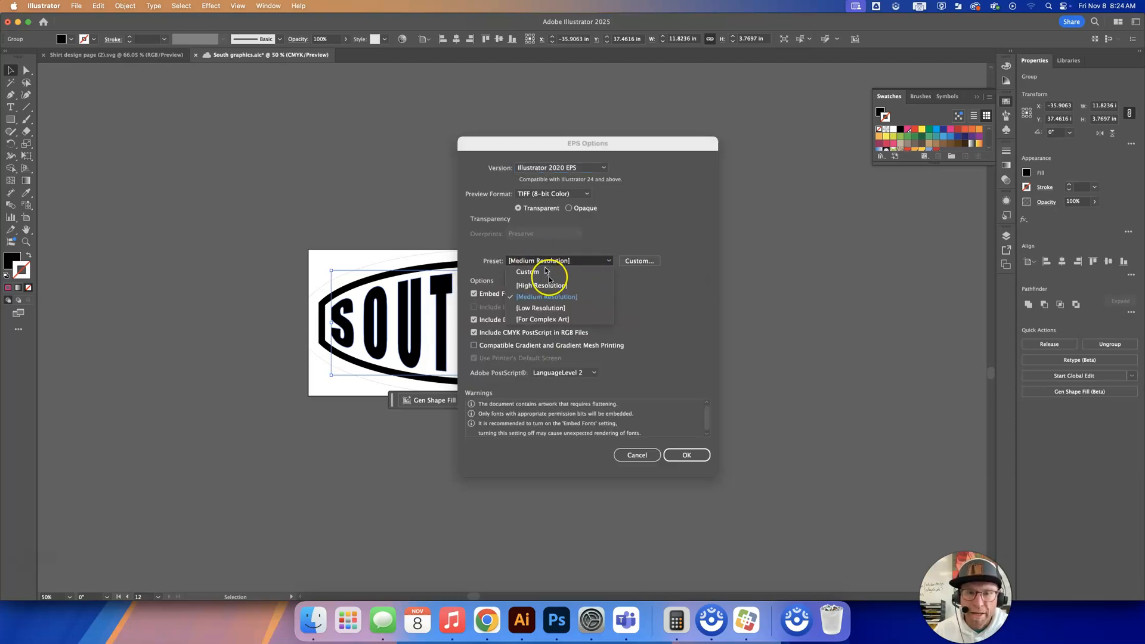
left_click(547, 286)
left_click(692, 456)
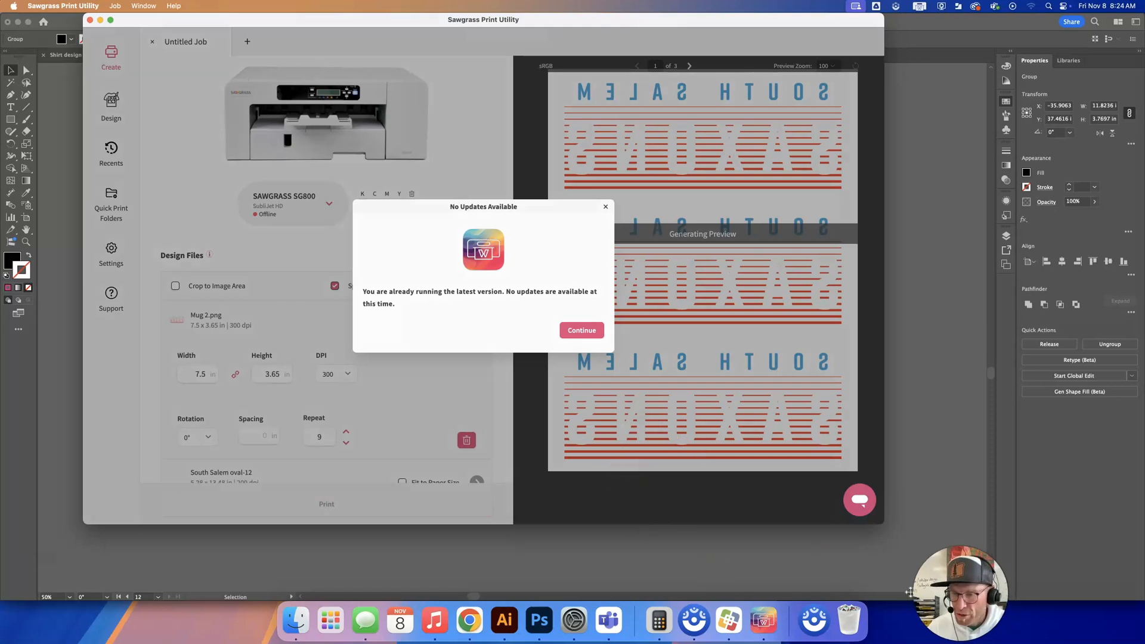
left_click(942, 635)
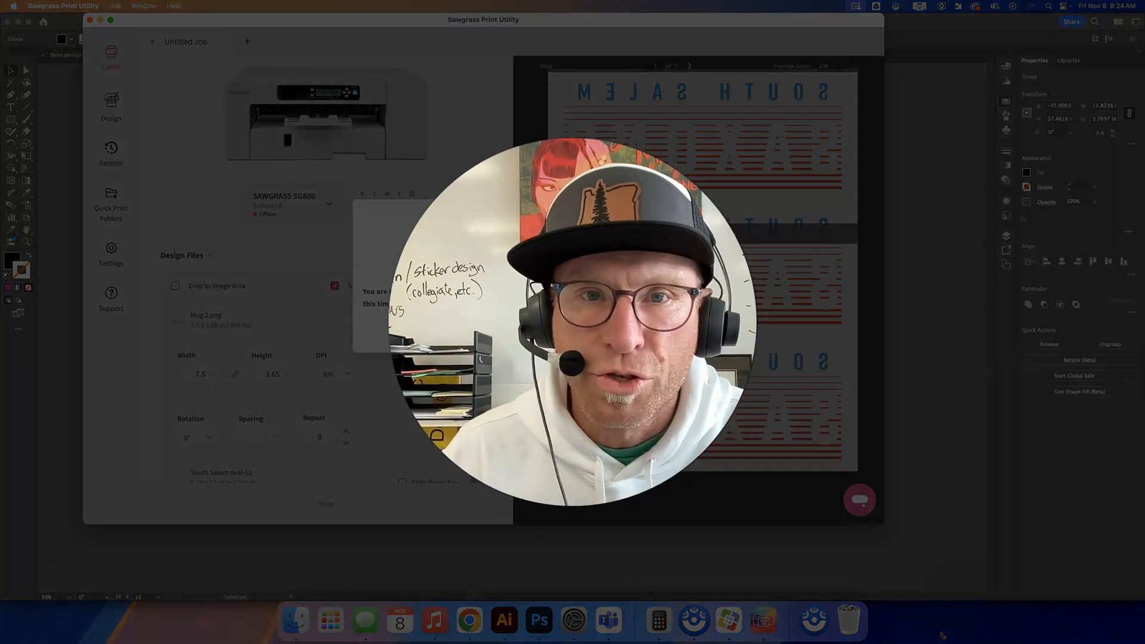